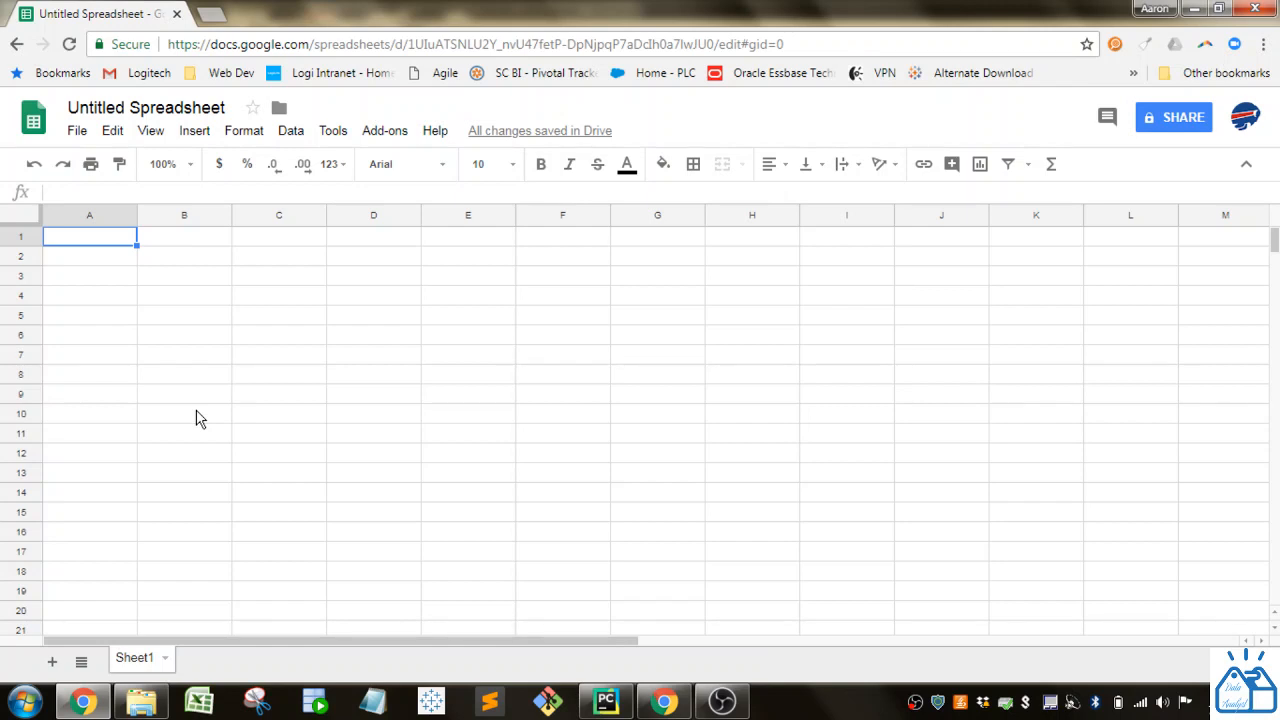
pyautogui.click(184, 296)
pyautogui.click(168, 260)
pyautogui.click(94, 242)
pyautogui.click(180, 244)
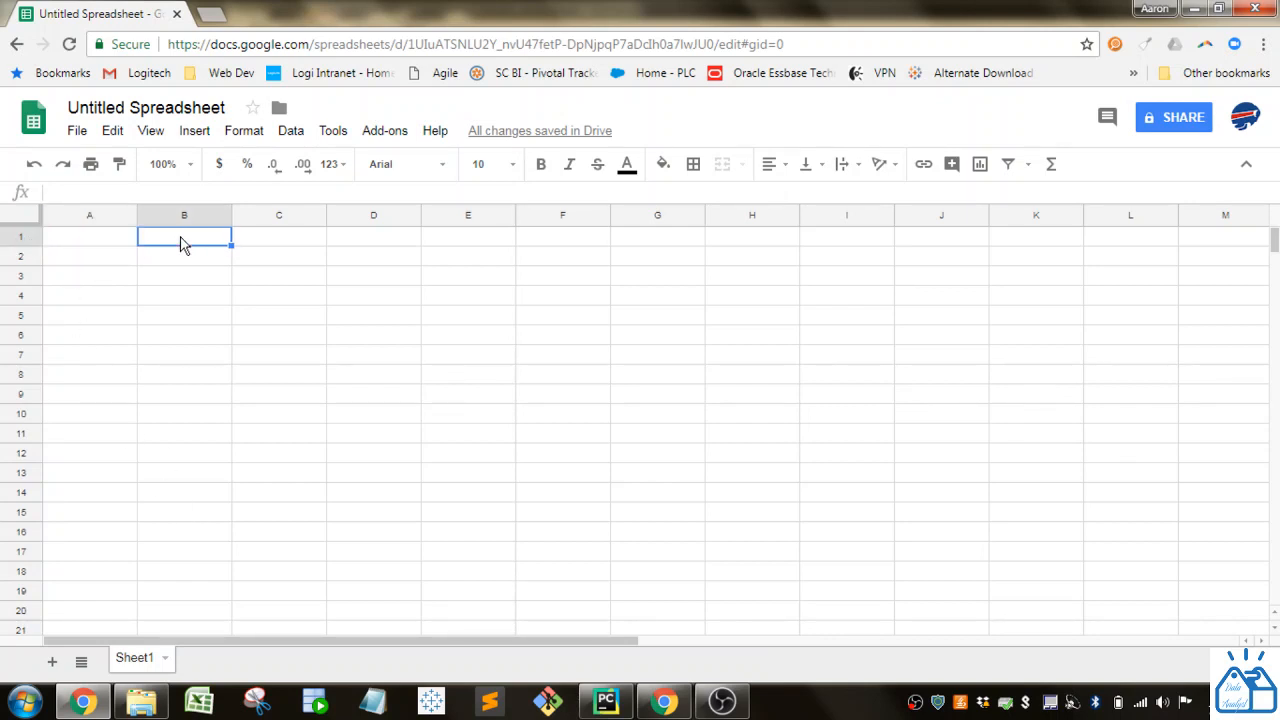
pyautogui.click(176, 263)
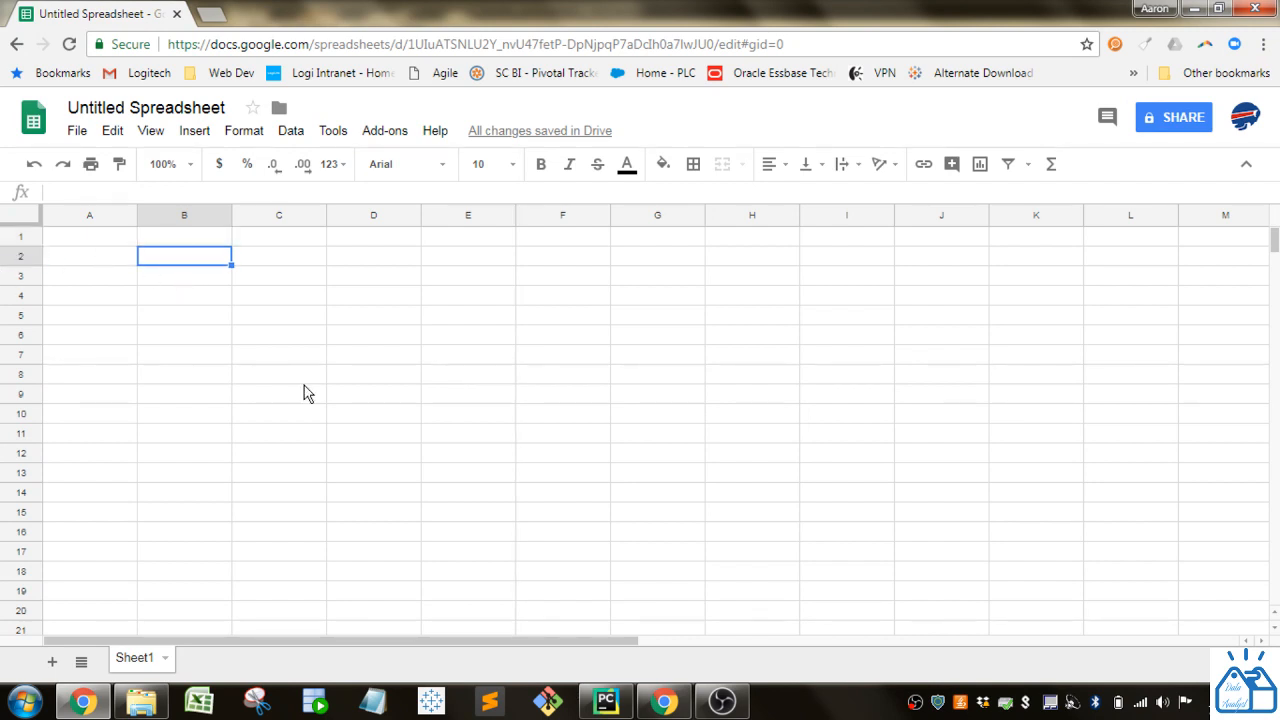
pyautogui.click(197, 340)
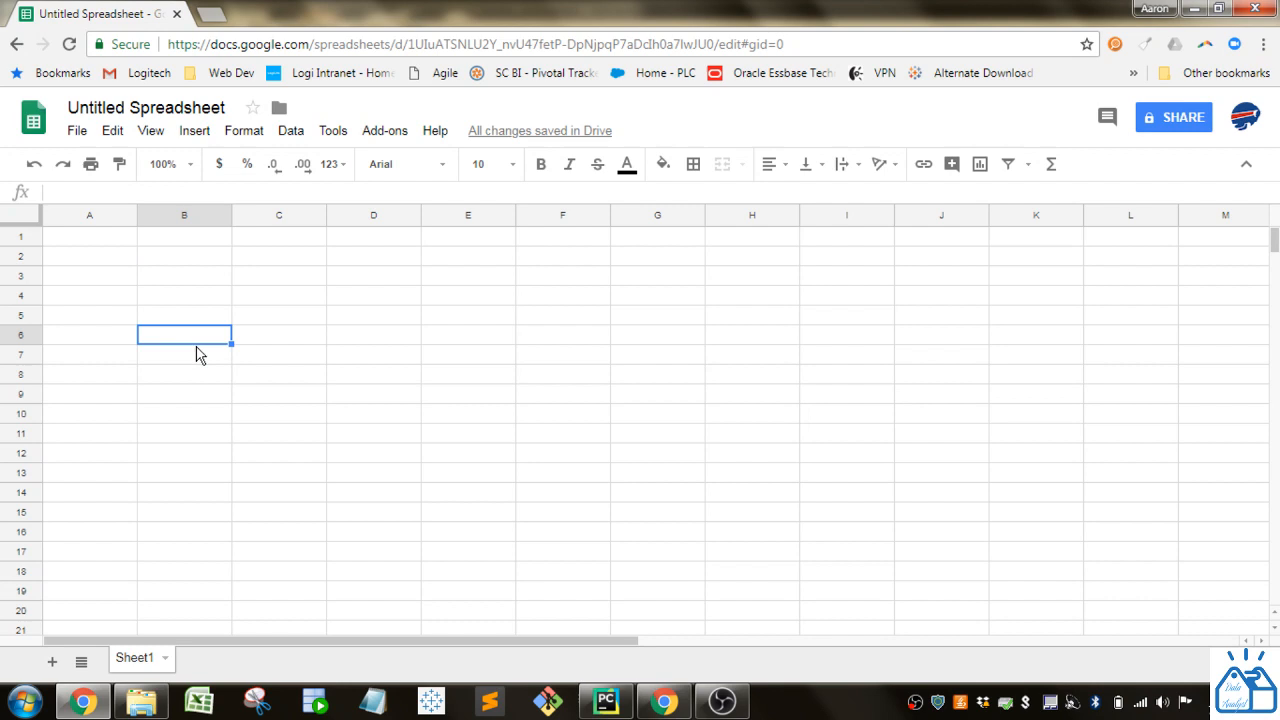
# Rename the untitled spreadsheet as "My Spreadsheet".
pyautogui.click(168, 107)
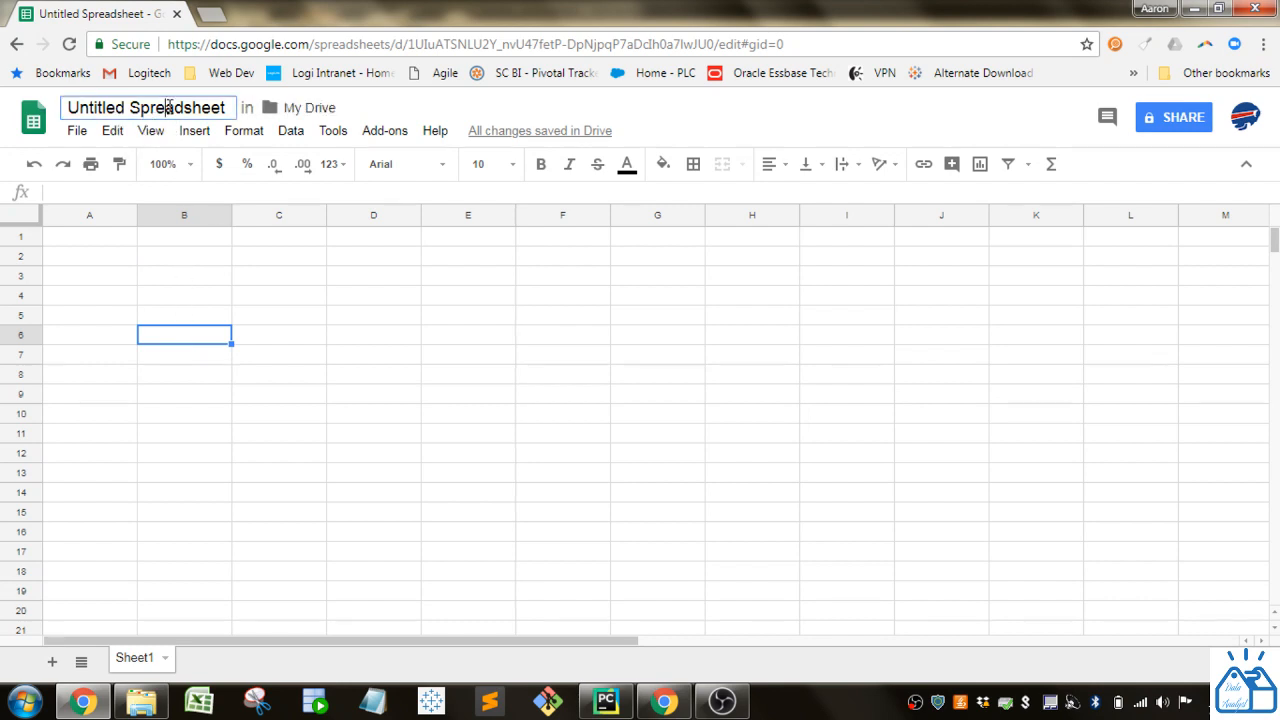
pyautogui.moveTo(234, 108); pyautogui.dragTo(62, 108)
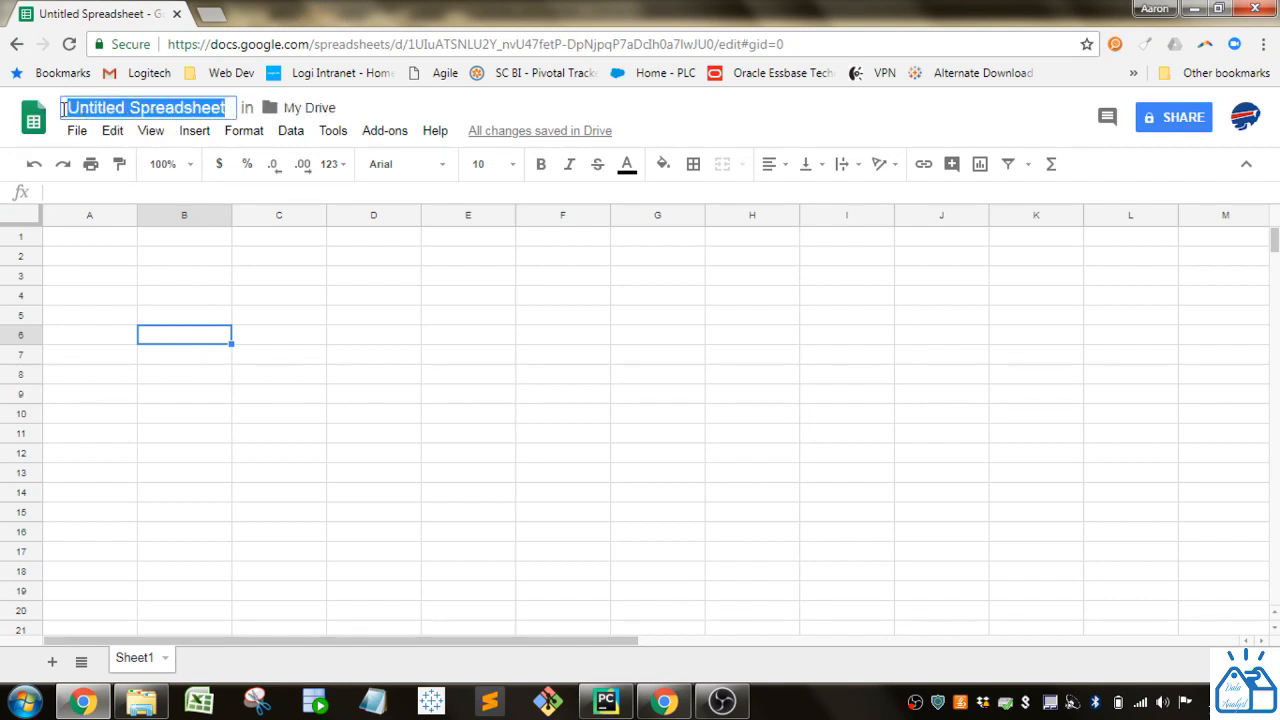
pyautogui.write('My ')
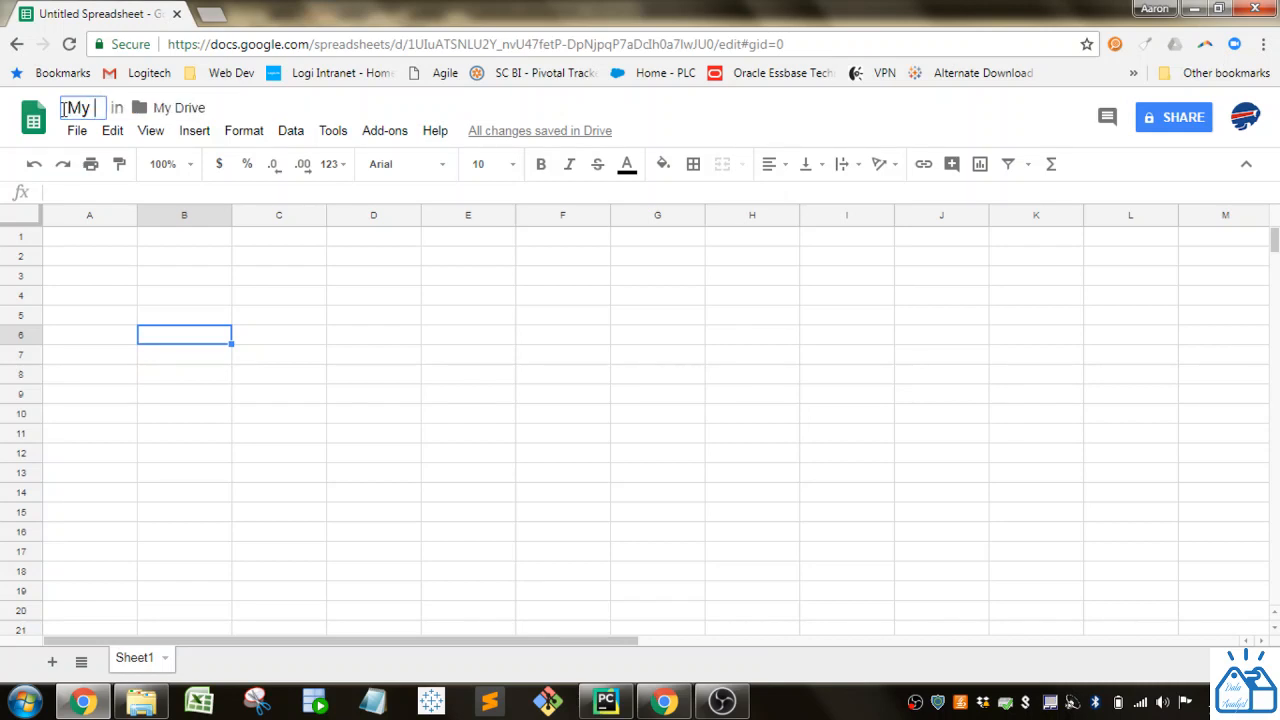
pyautogui.write('Spread')
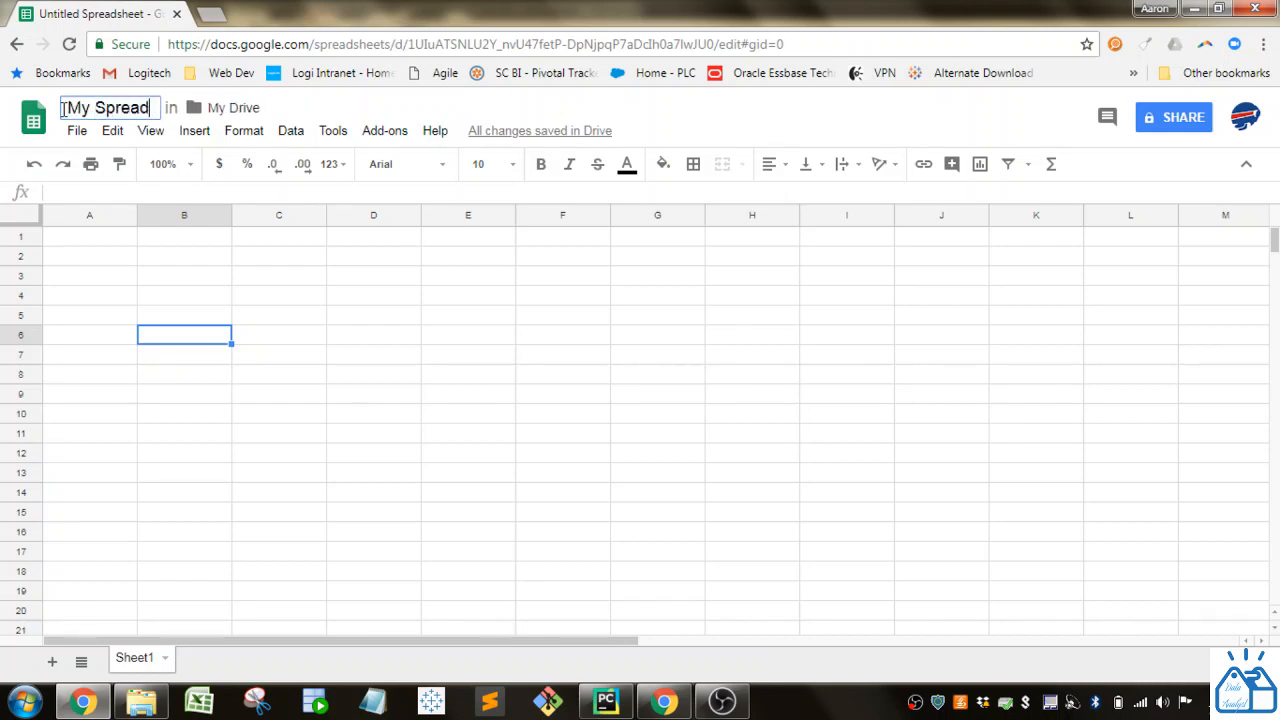
pyautogui.write('sheet')
pyautogui.press('BackSpace')
pyautogui.press('BackSpace')
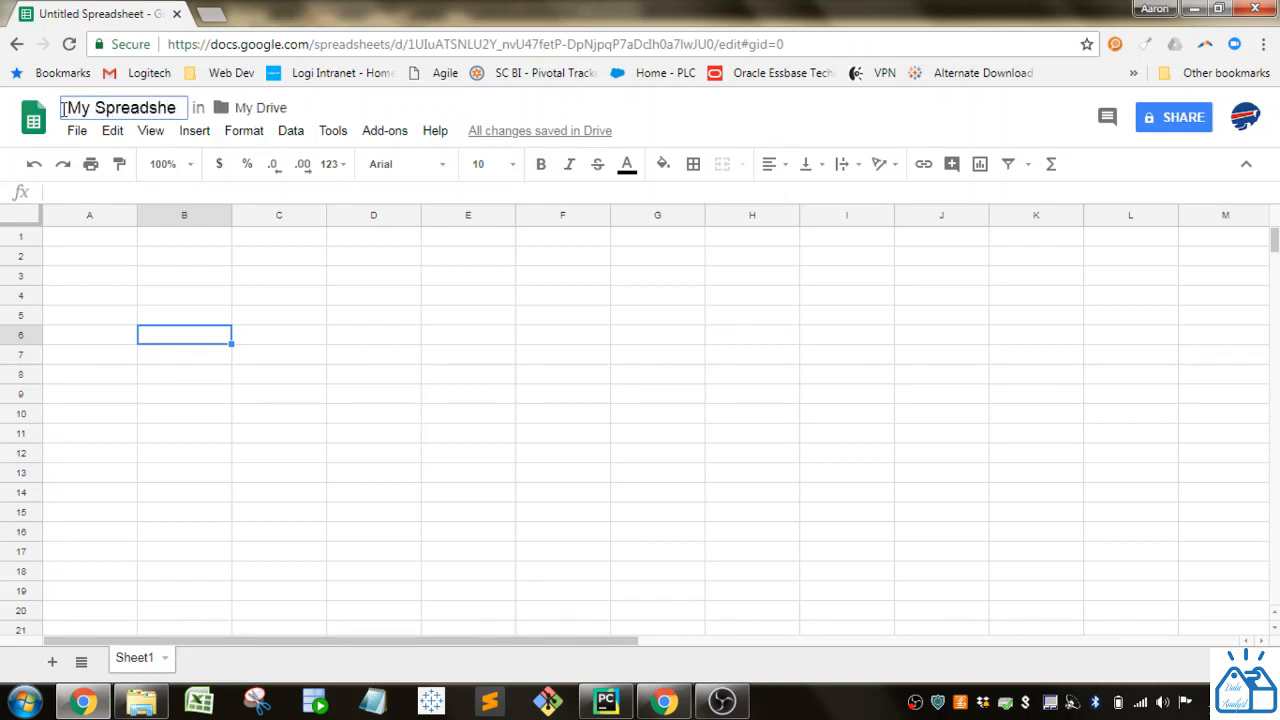
pyautogui.write('et')
pyautogui.click(106, 315)
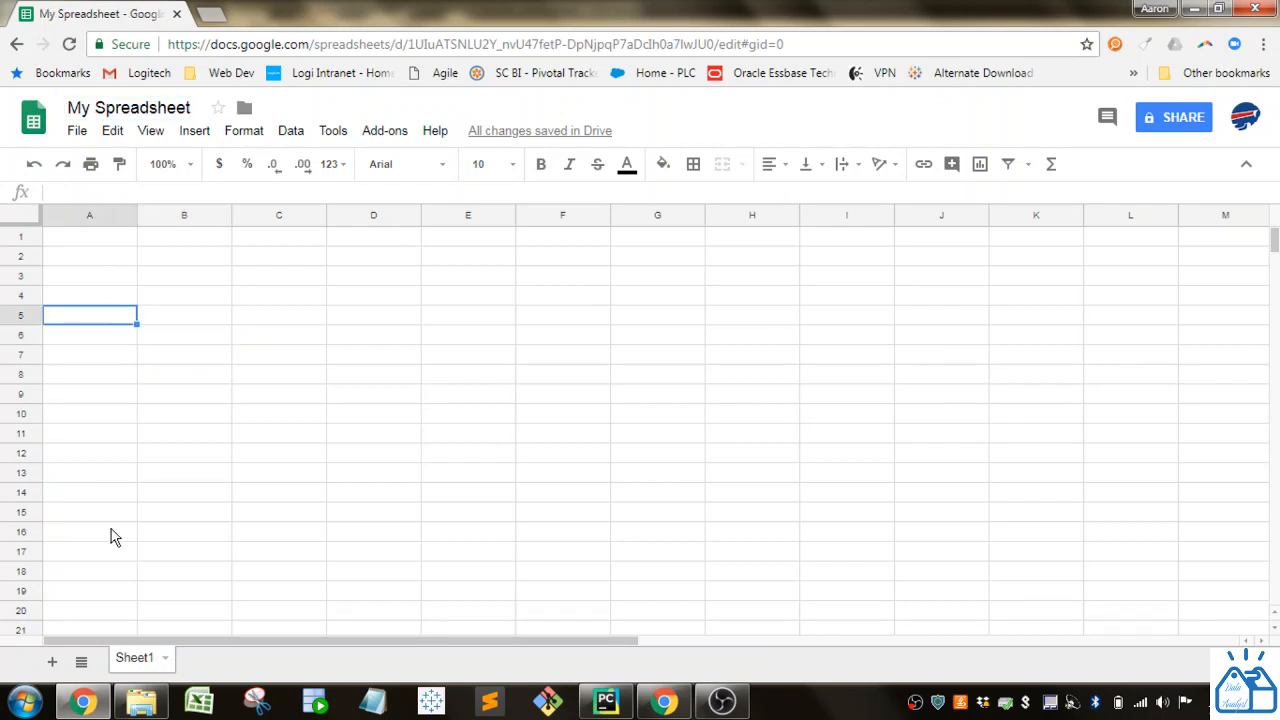
# Rename the Sheet1 worksheet as "My Sheet".
pyautogui.doubleClick(131, 660)
pyautogui.write('My')
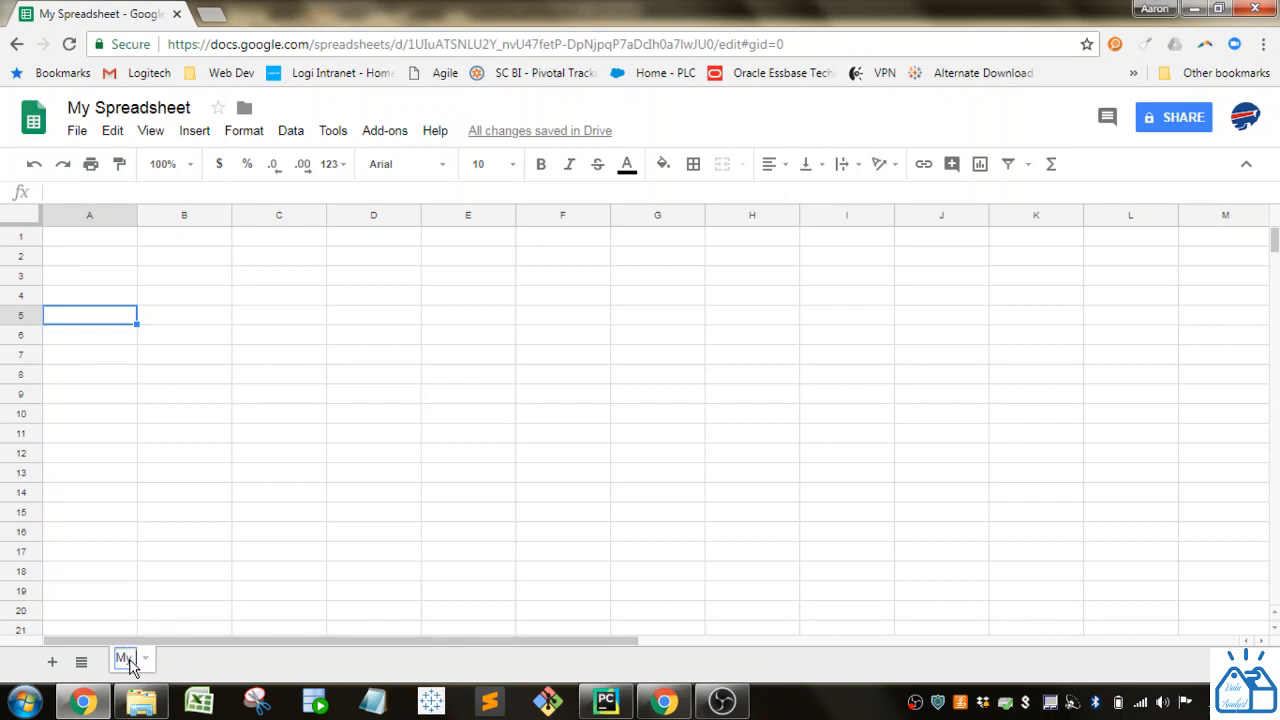
pyautogui.write(' Sheet')
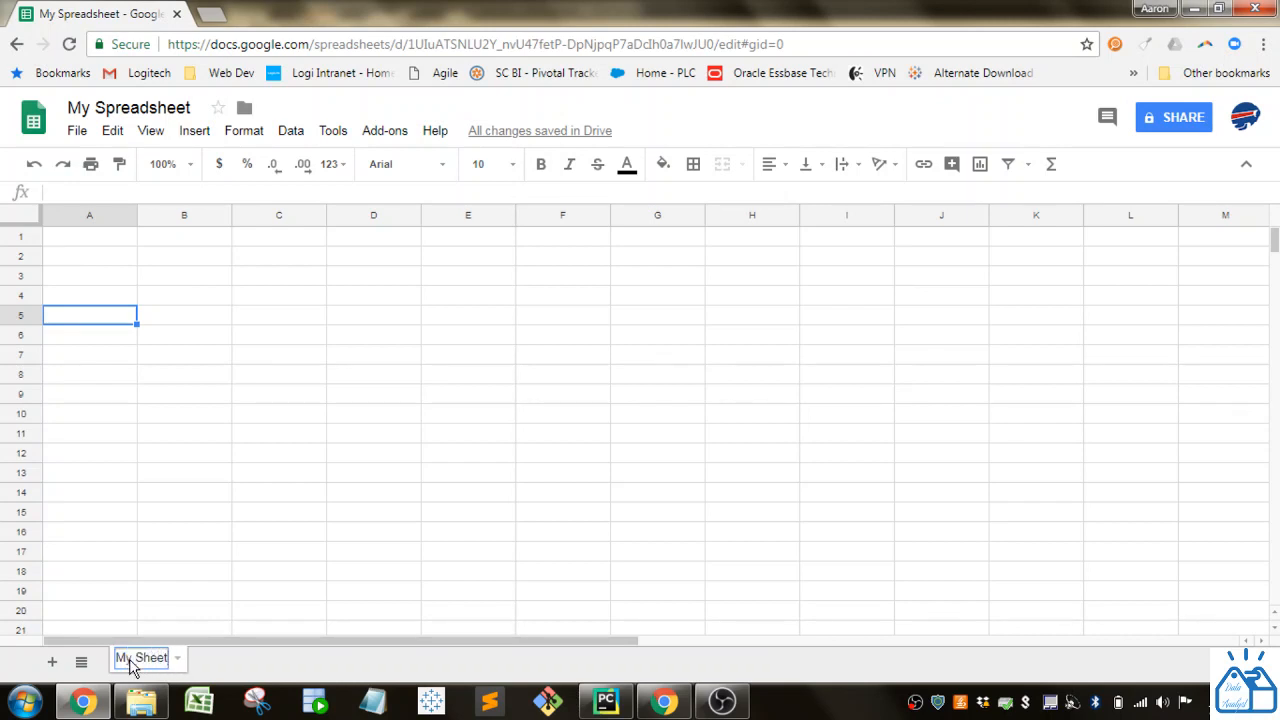
pyautogui.click(180, 556)
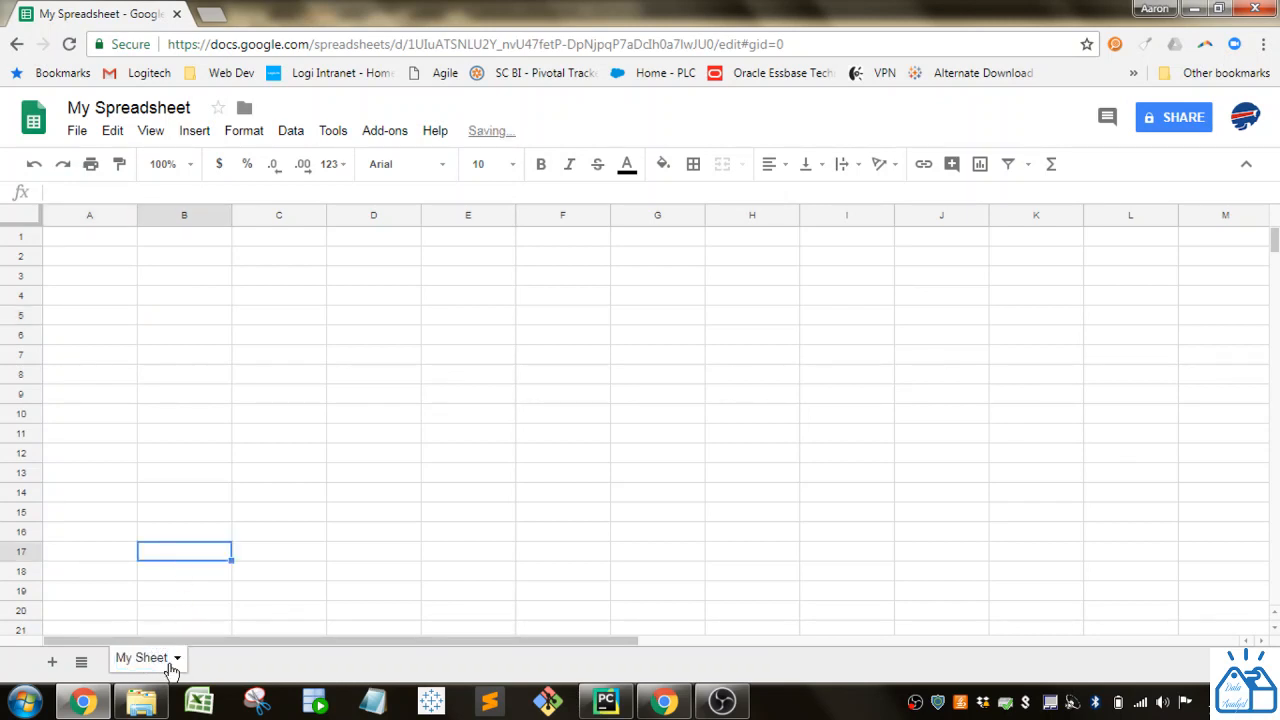
# Add a new blank worksheet to the spreadsheet and return to My Sheet.
pyautogui.click(52, 662)
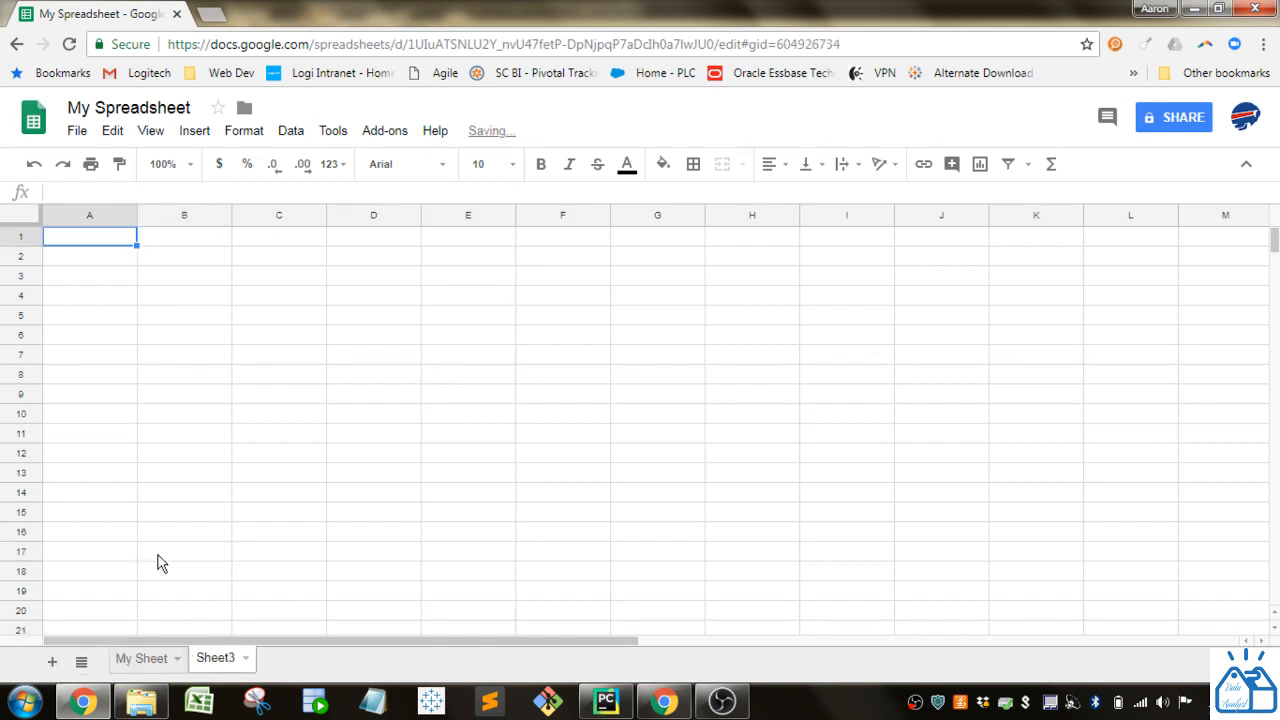
pyautogui.click(140, 660)
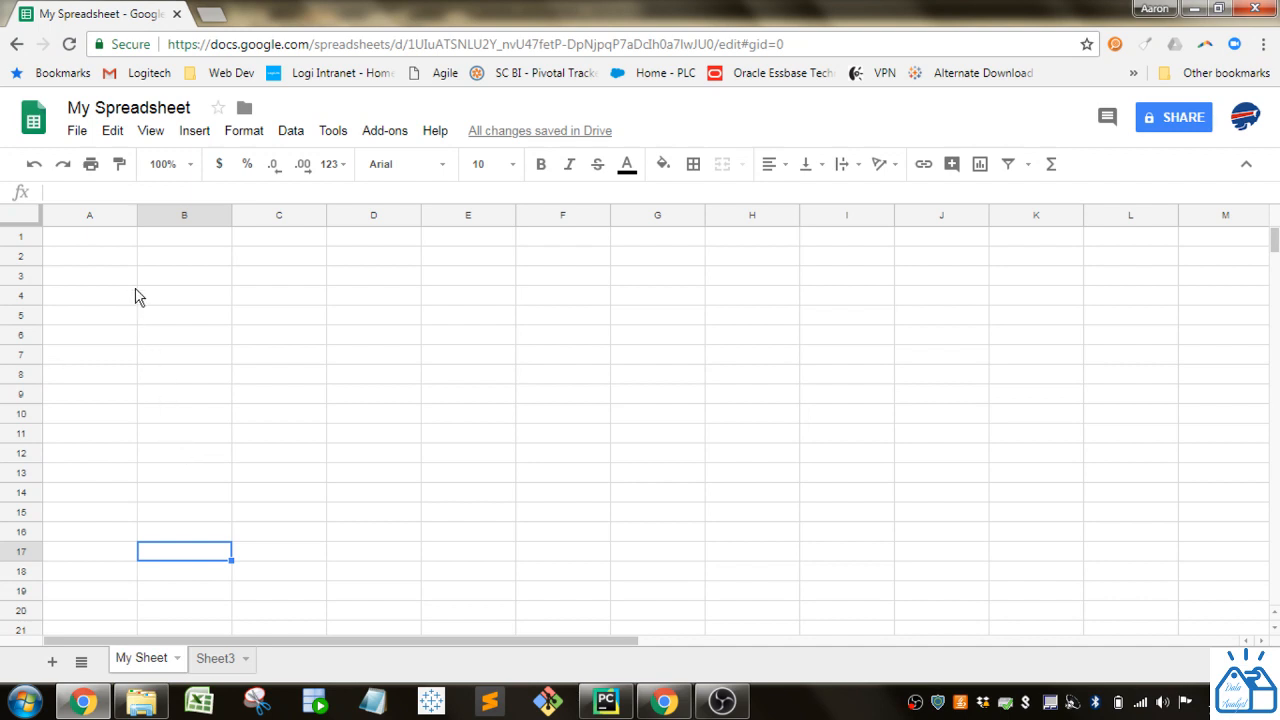
# Enter 1 in A1 and 2 in A2, and extend the number series down column A to row 14.
pyautogui.click(110, 245)
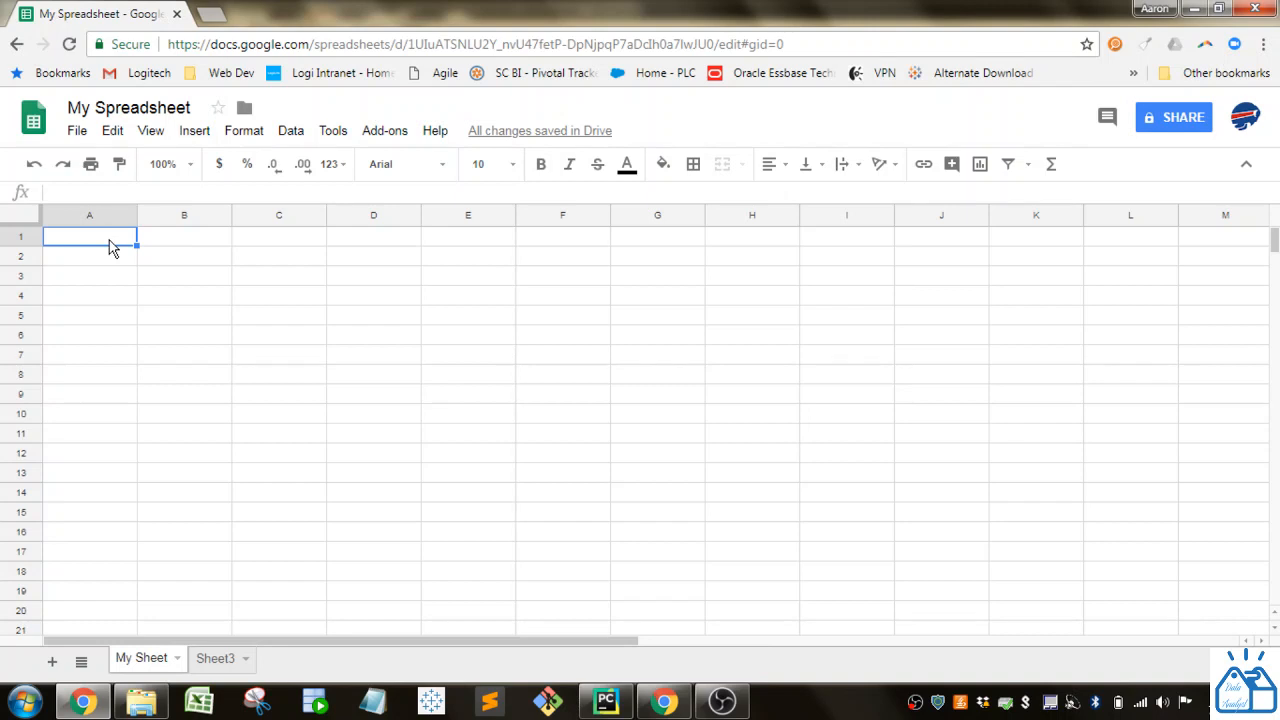
pyautogui.write('1')
pyautogui.press('Return')
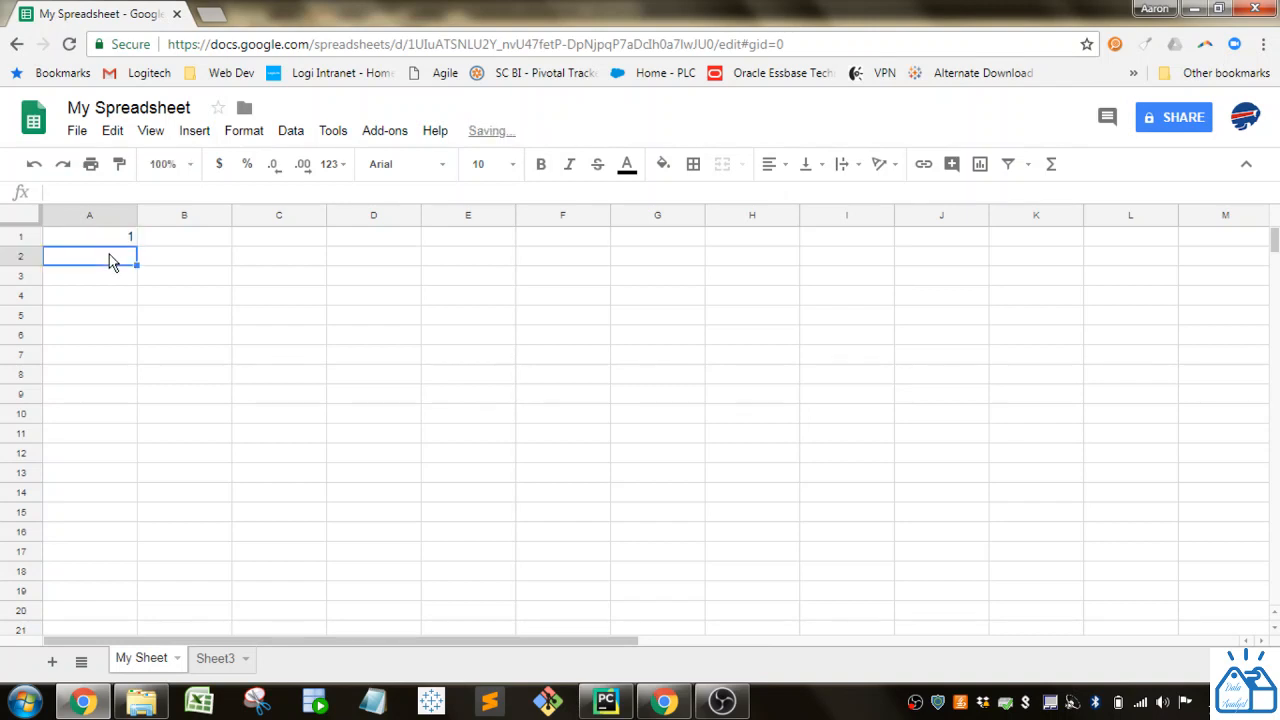
pyautogui.write('2')
pyautogui.click(109, 300)
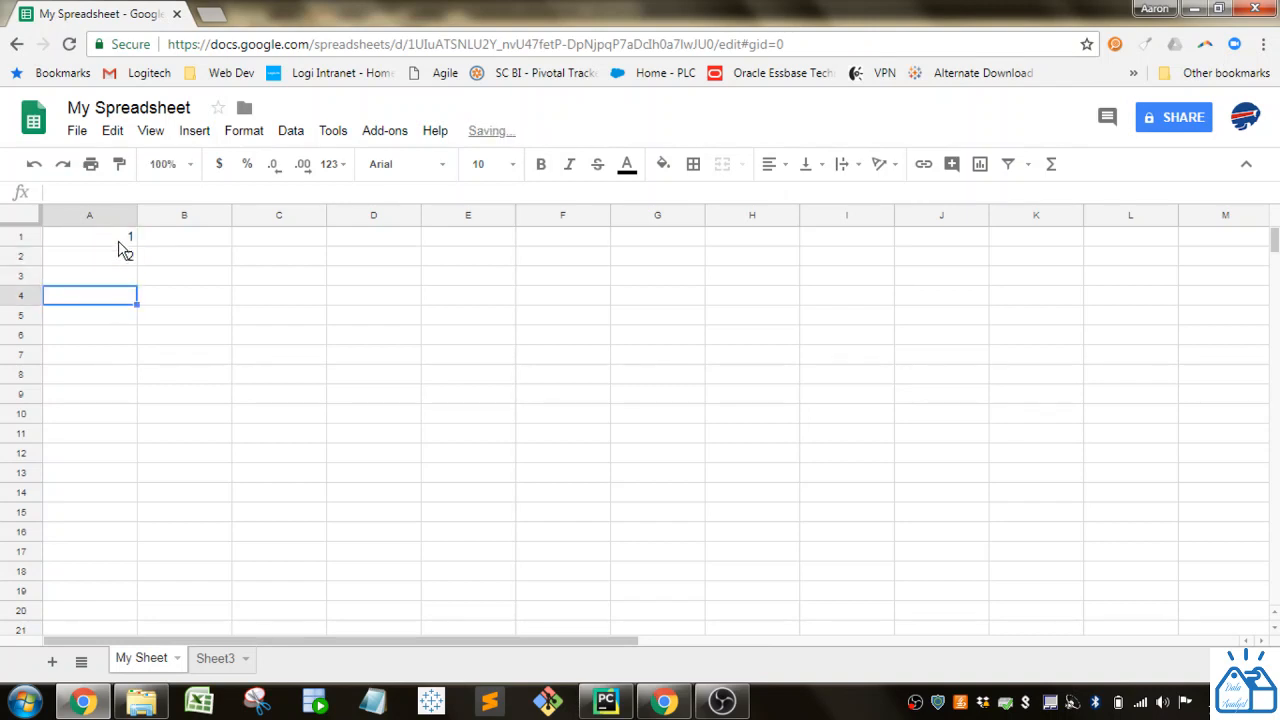
pyautogui.moveTo(120, 240); pyautogui.dragTo(120, 265)
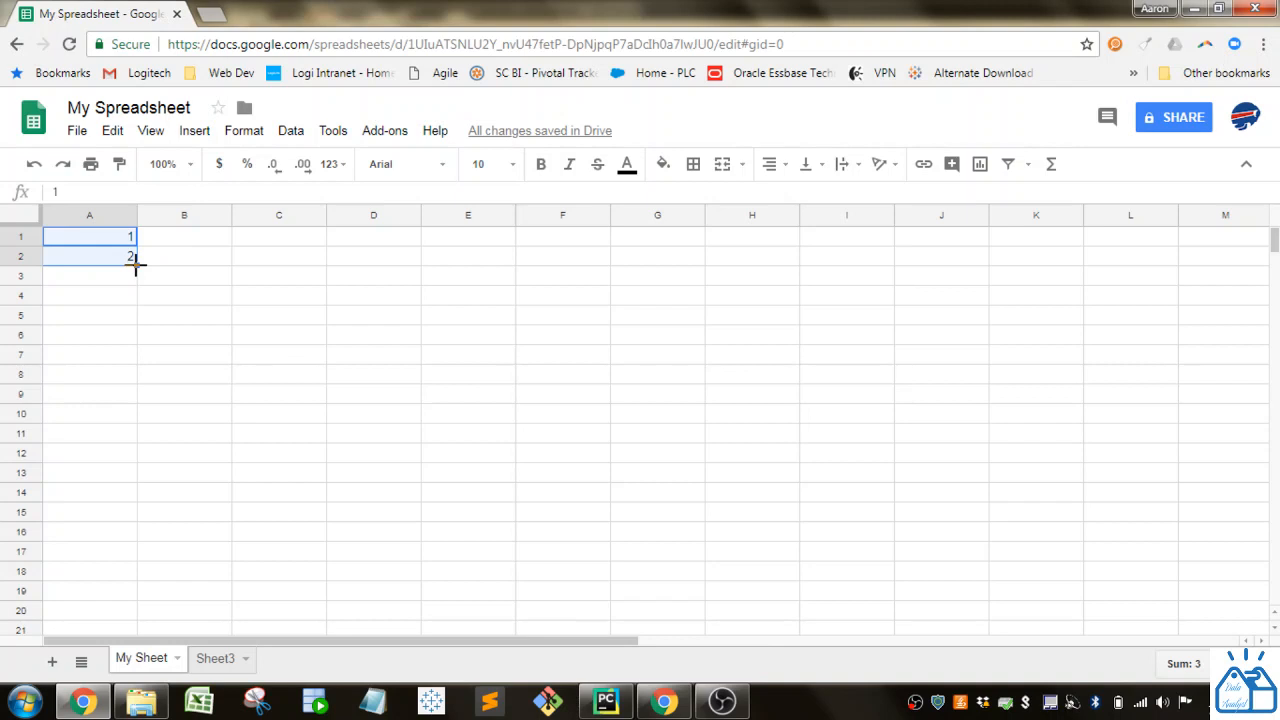
pyautogui.moveTo(136, 263); pyautogui.dragTo(126, 499)
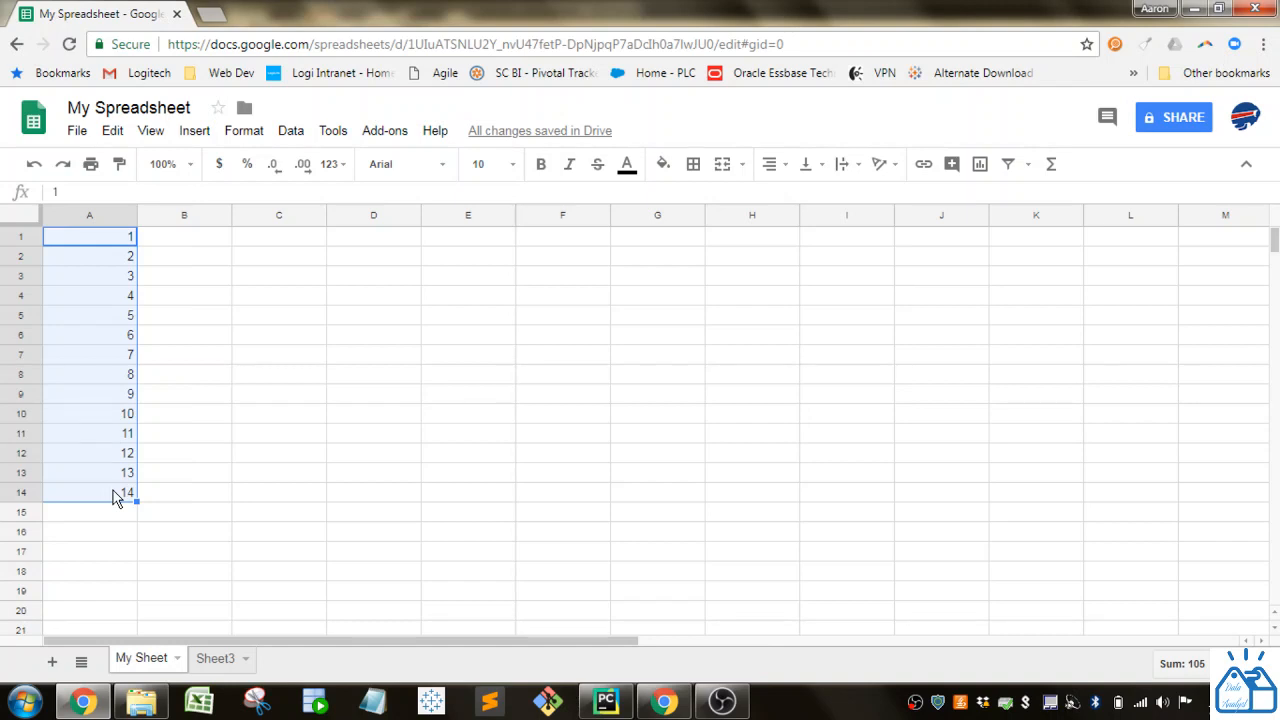
# Enter the formula =2*2 in cell B1 and check the formula stored behind the result.
pyautogui.click(194, 249)
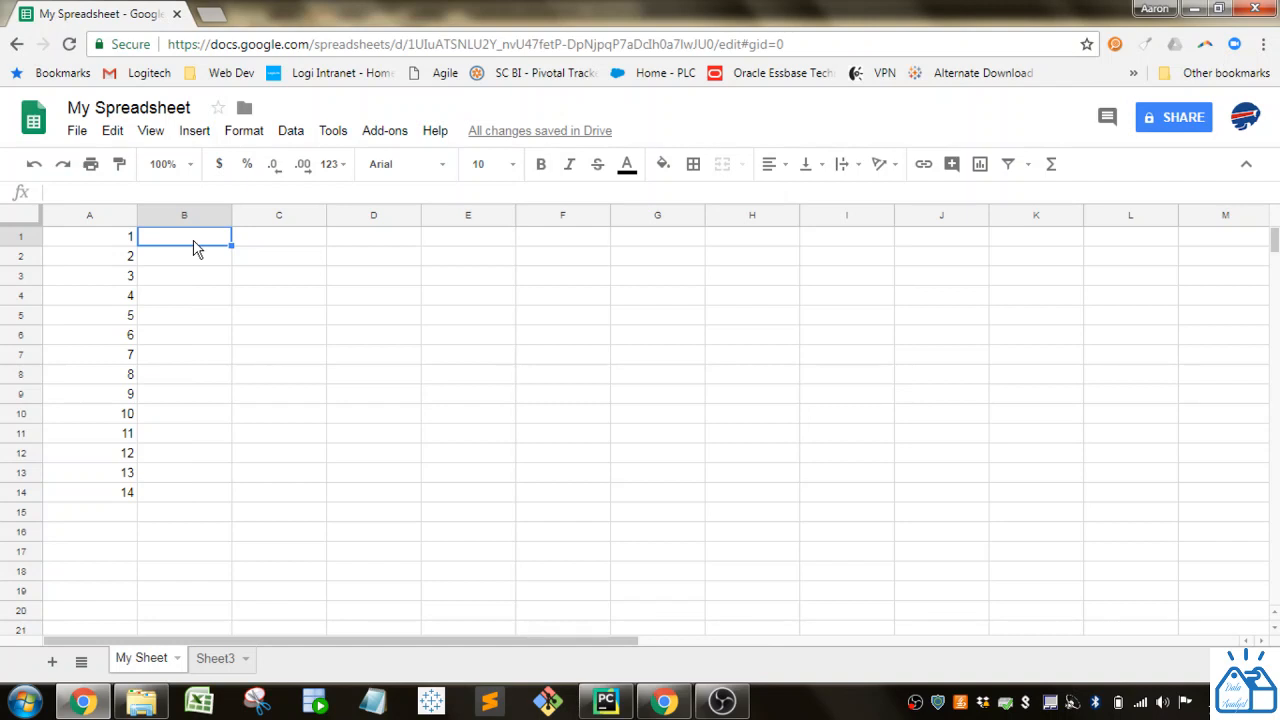
pyautogui.write('=')
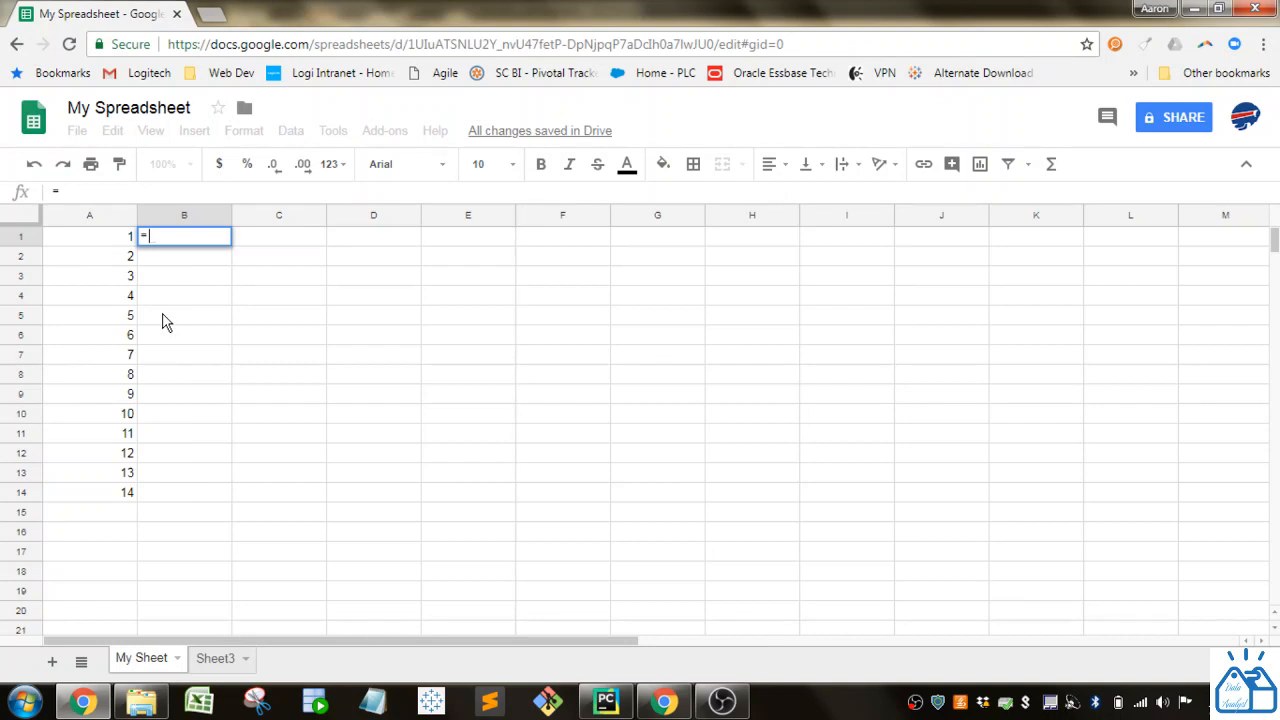
pyautogui.write('2*2')
pyautogui.press('Return')
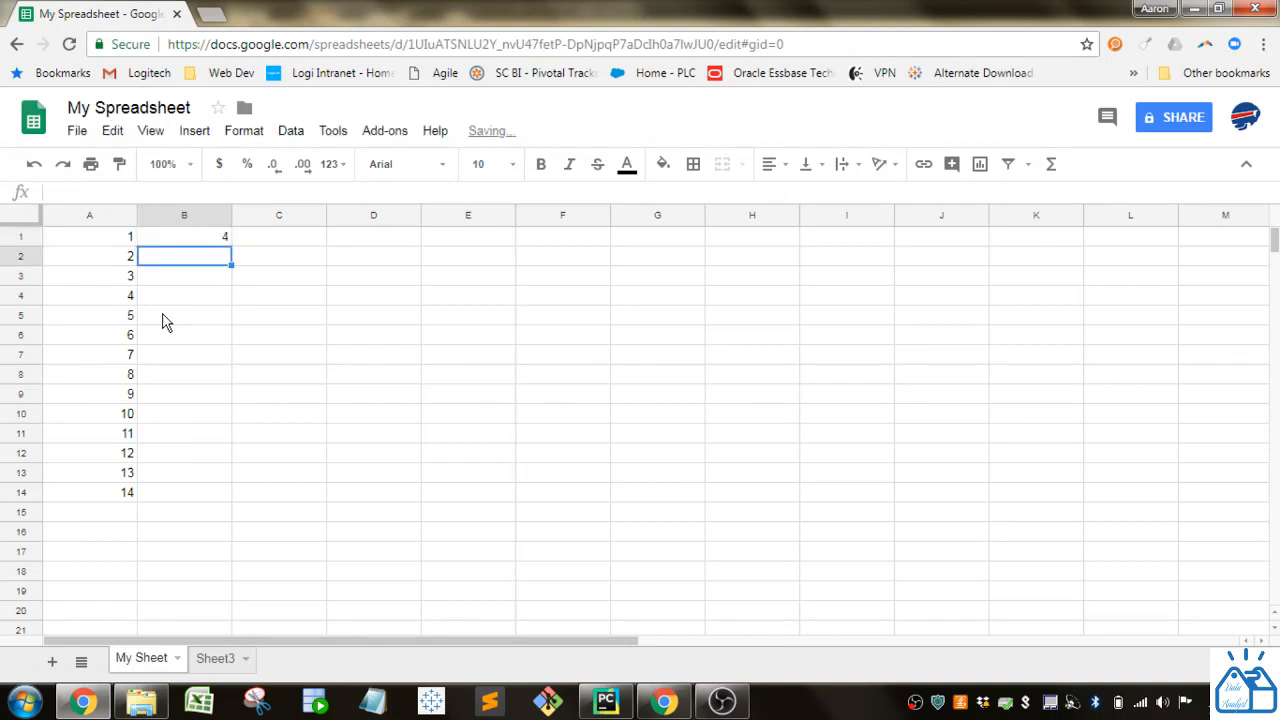
pyautogui.click(176, 236)
pyautogui.moveTo(78, 192); pyautogui.dragTo(57, 192)
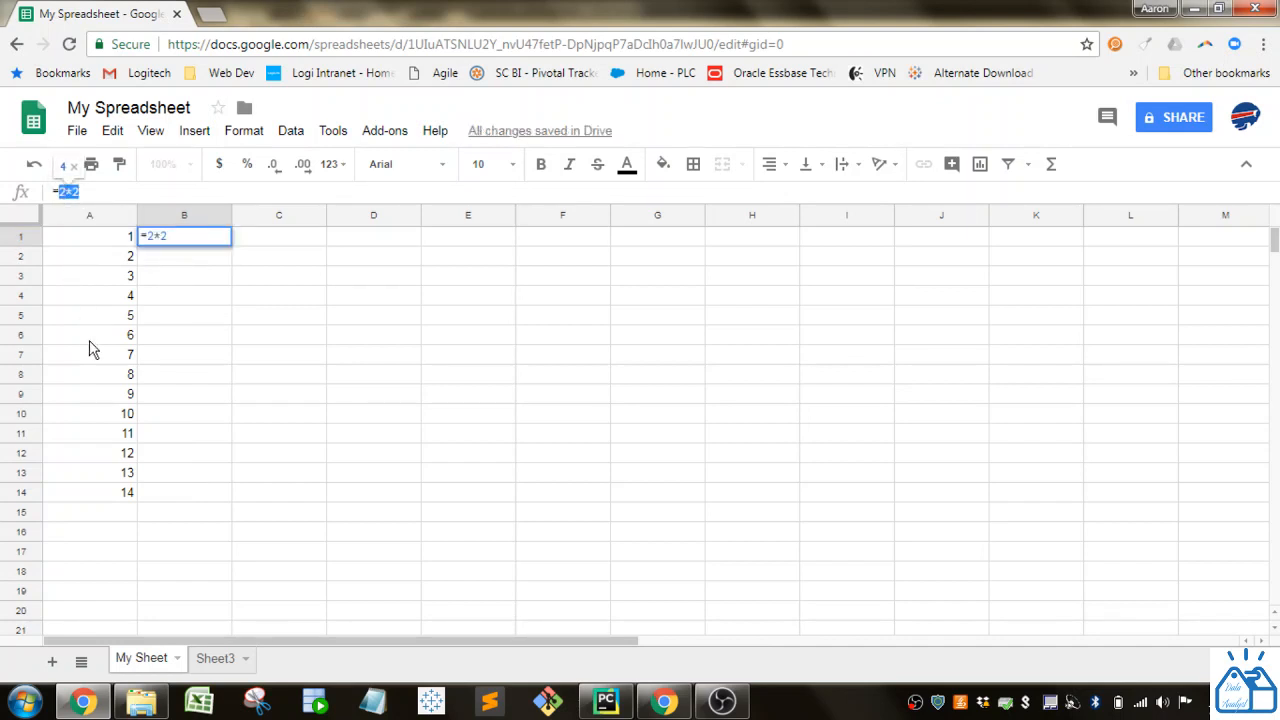
pyautogui.click(96, 245)
# Replace the formula in B1 with =A1+A2, adding the first two numbers of column A.
pyautogui.click(174, 244)
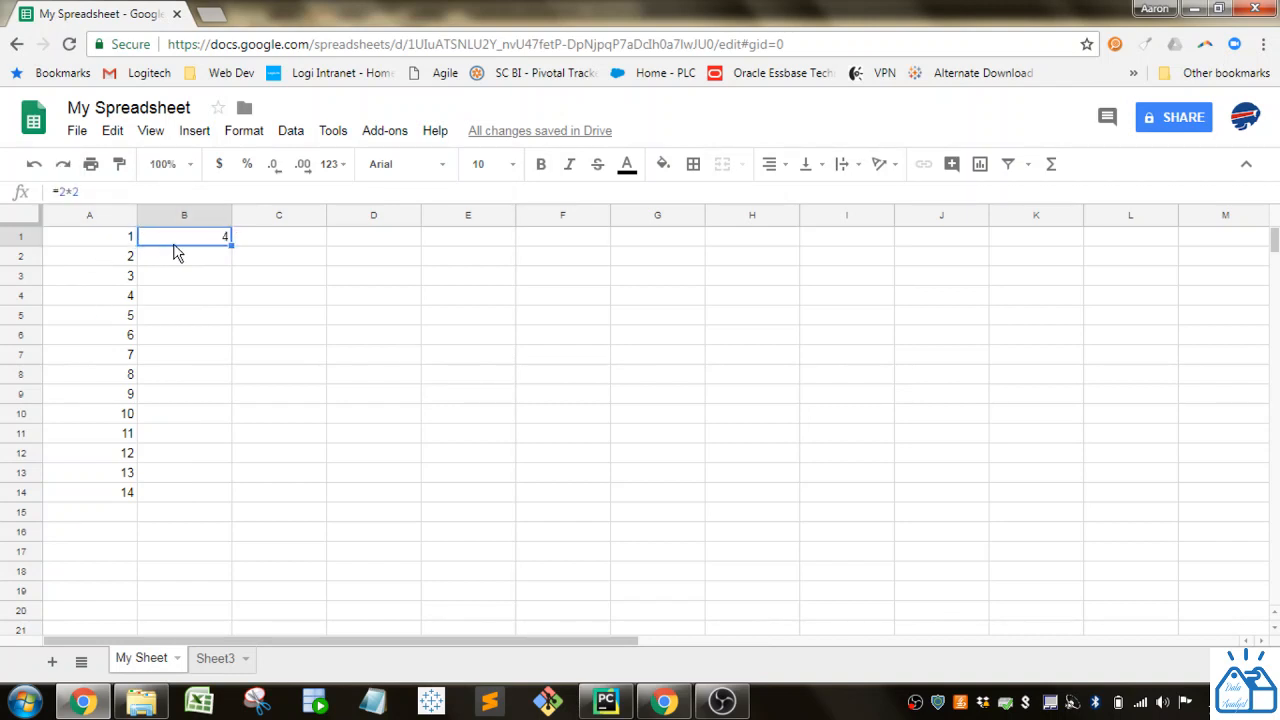
pyautogui.click(99, 196)
pyautogui.press('BackSpace')
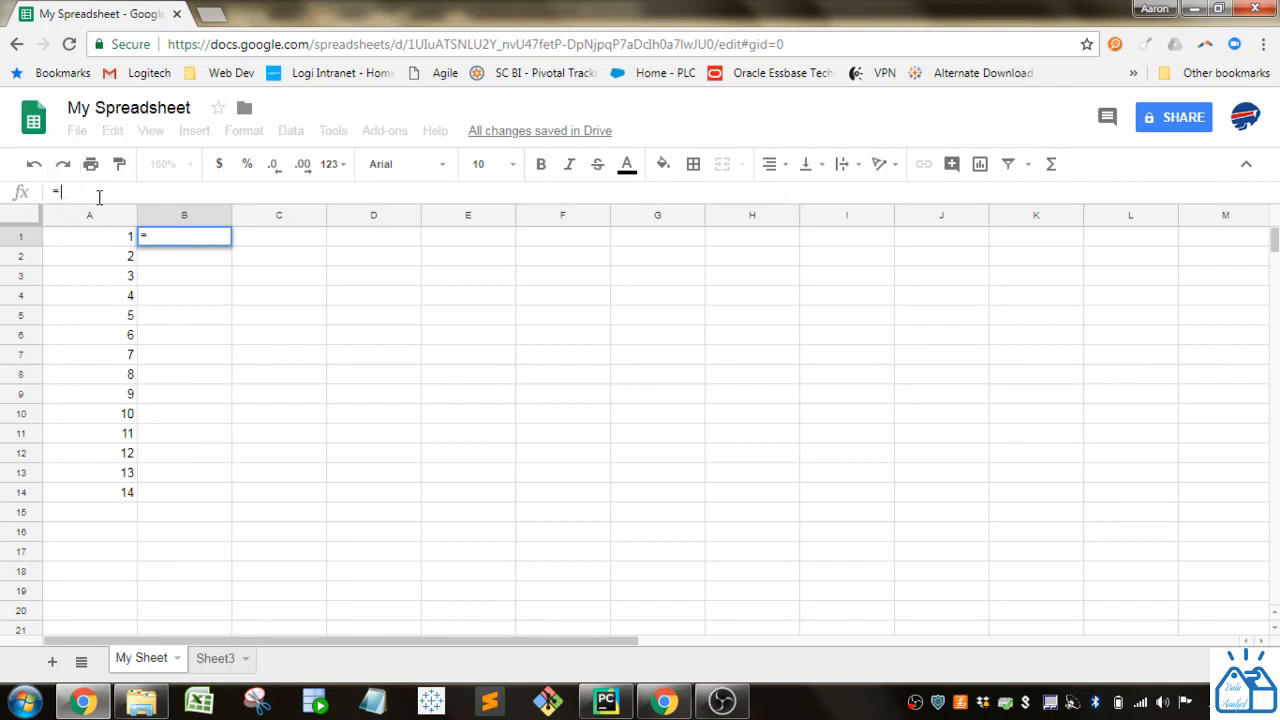
pyautogui.click(103, 246)
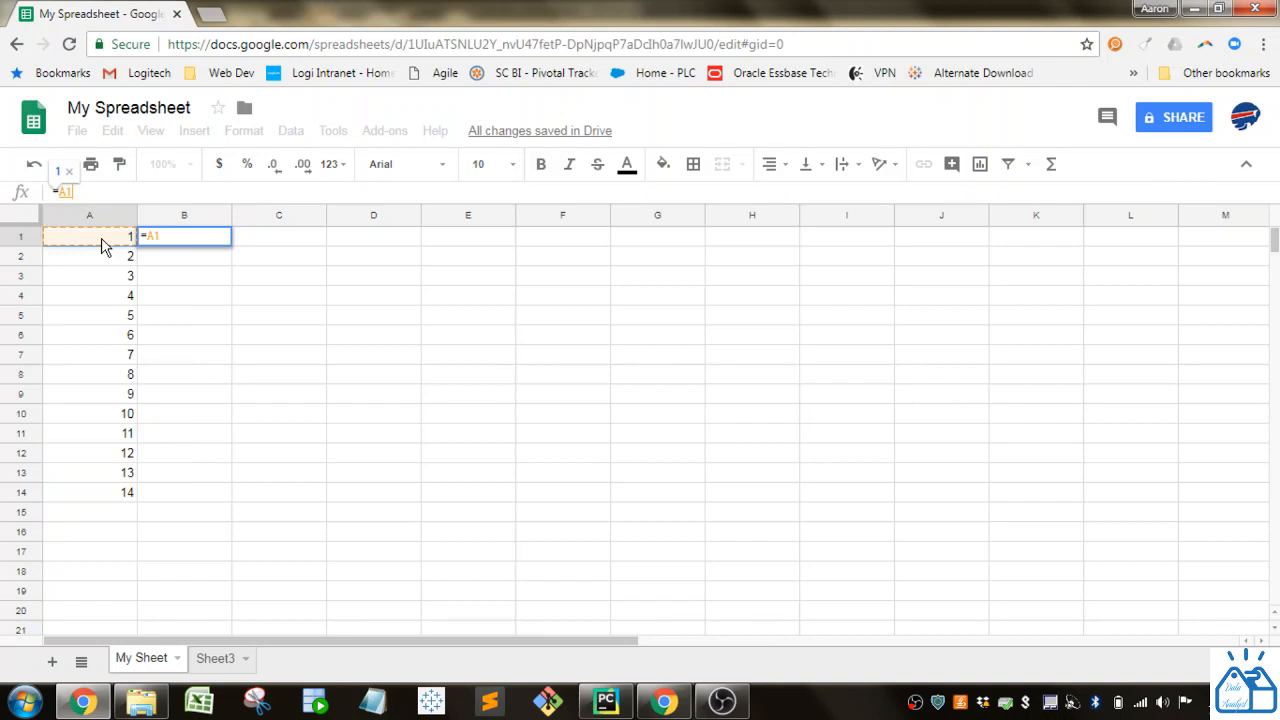
pyautogui.write('+')
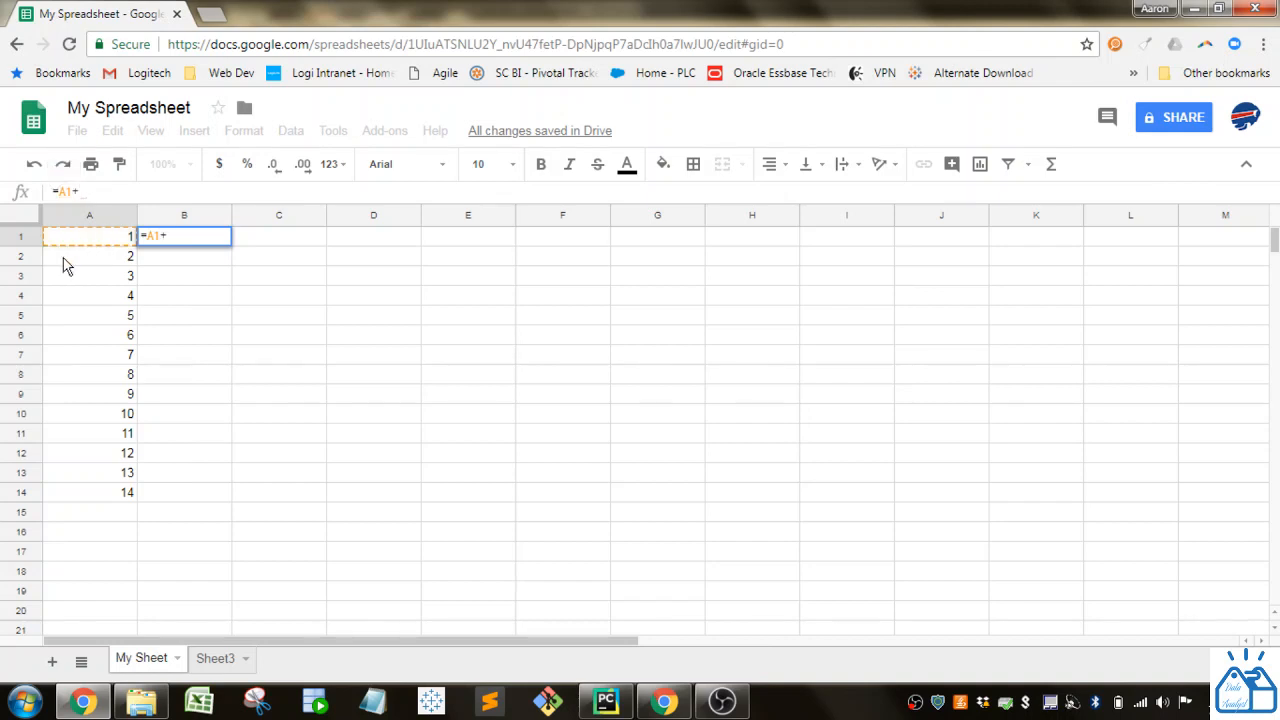
pyautogui.click(89, 262)
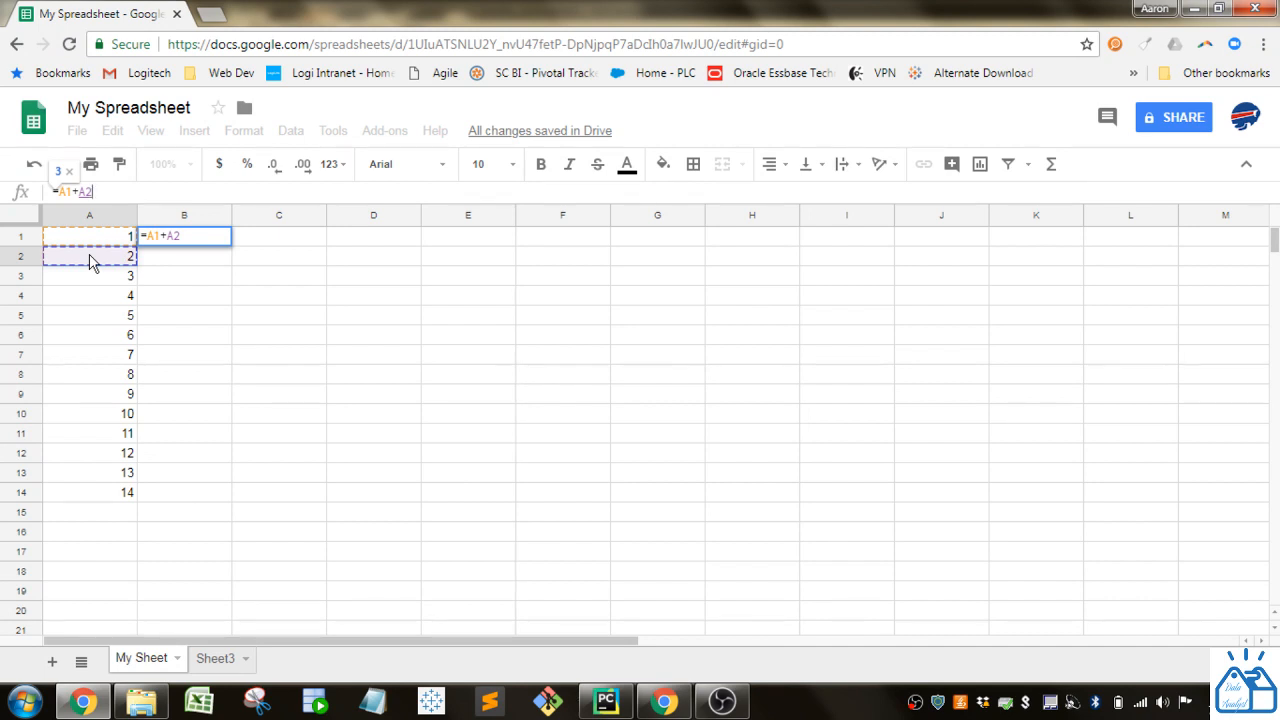
pyautogui.press('Return')
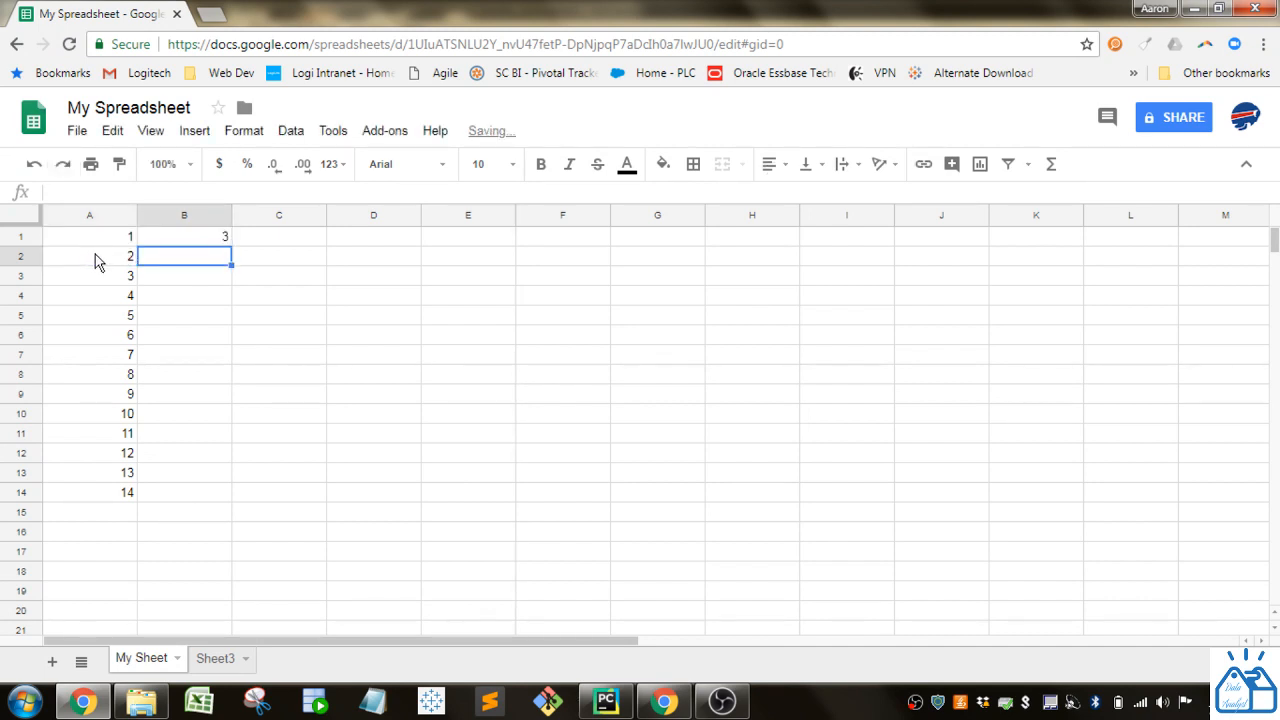
# Change the operator in B1's formula to subtraction so it reads =A1-A2.
pyautogui.click(197, 242)
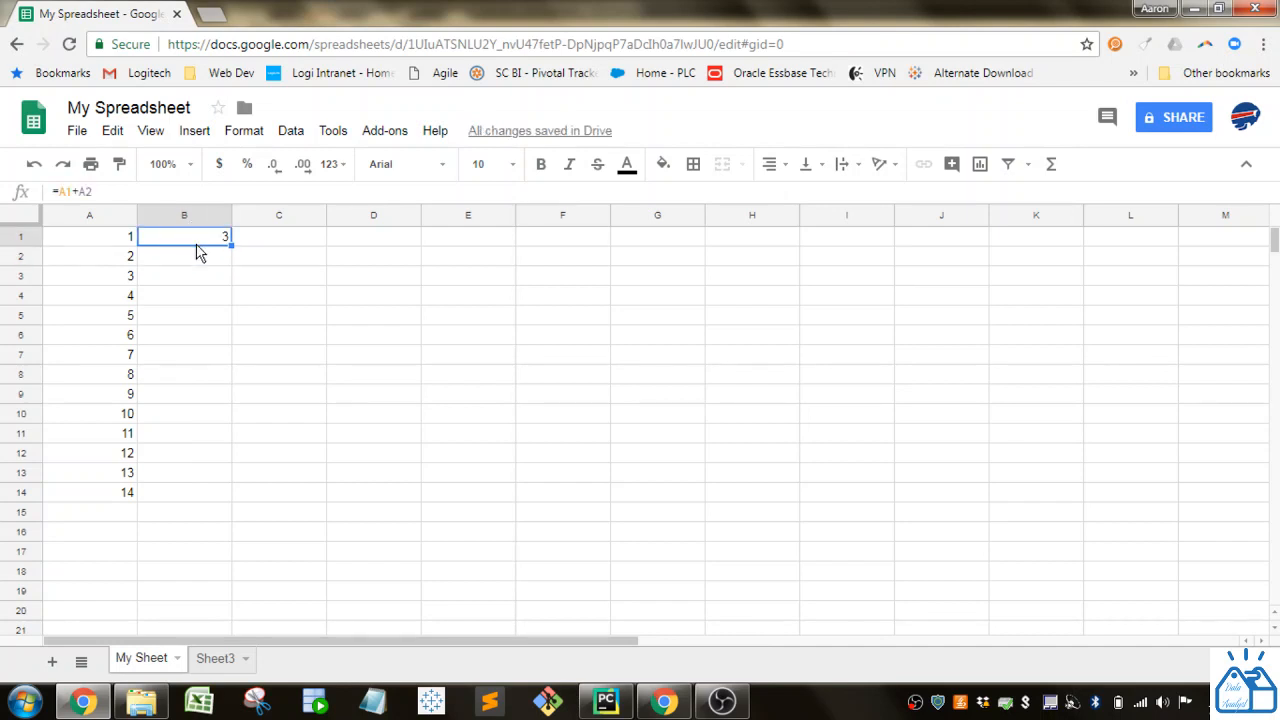
pyautogui.click(80, 192)
pyautogui.press('BackSpace')
pyautogui.write('-')
pyautogui.press('Return')
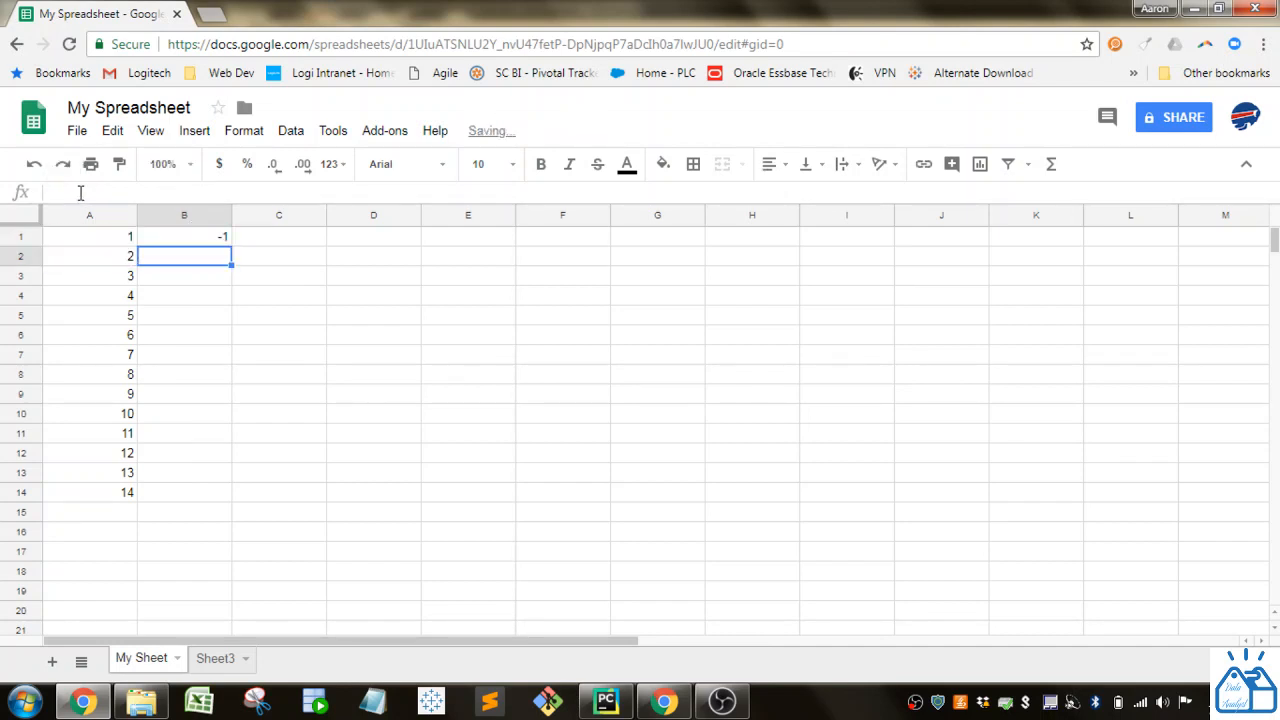
# Change the operator in B1's formula to multiplication so it reads =A1*A2.
pyautogui.click(171, 240)
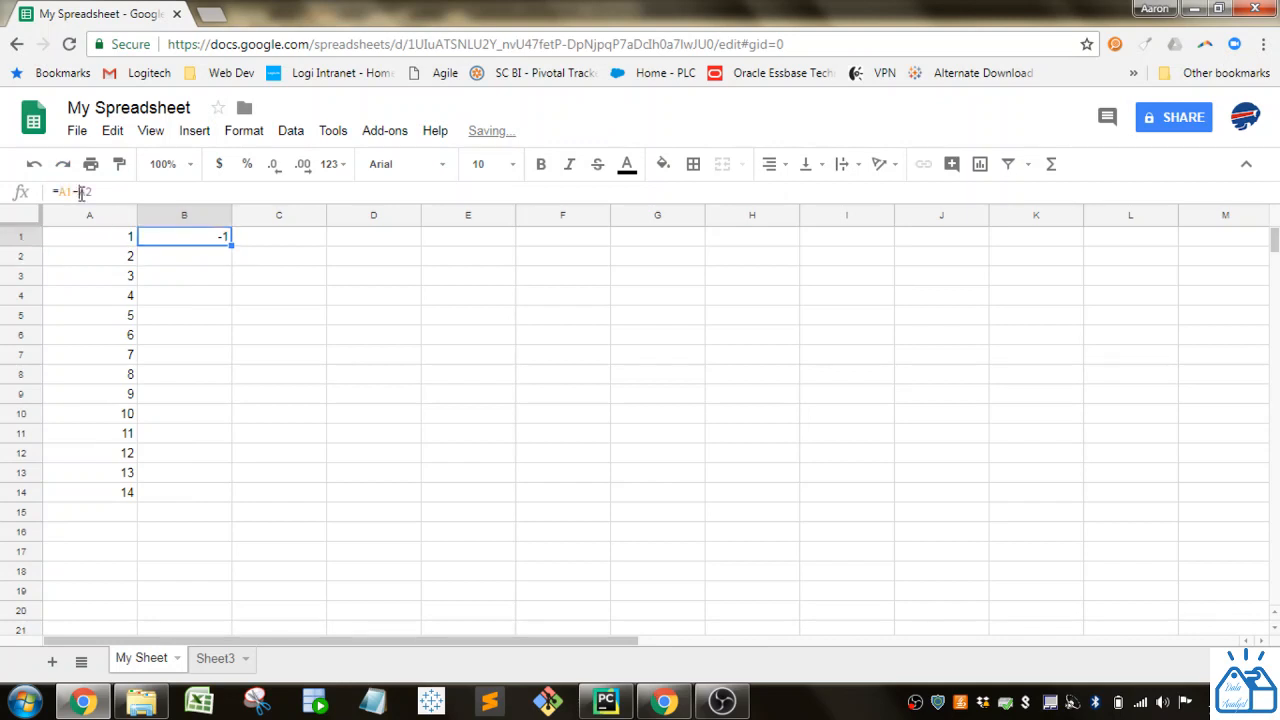
pyautogui.click(80, 192)
pyautogui.press('BackSpace')
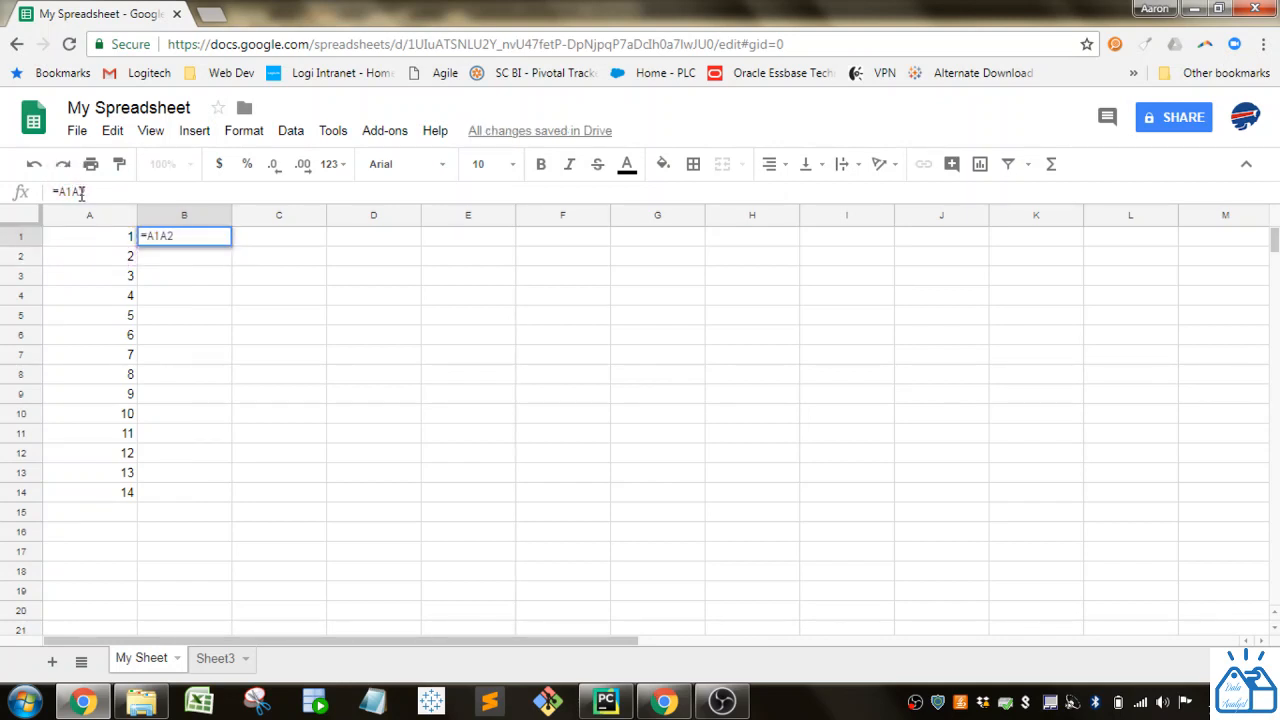
pyautogui.write('*')
pyautogui.press('Return')
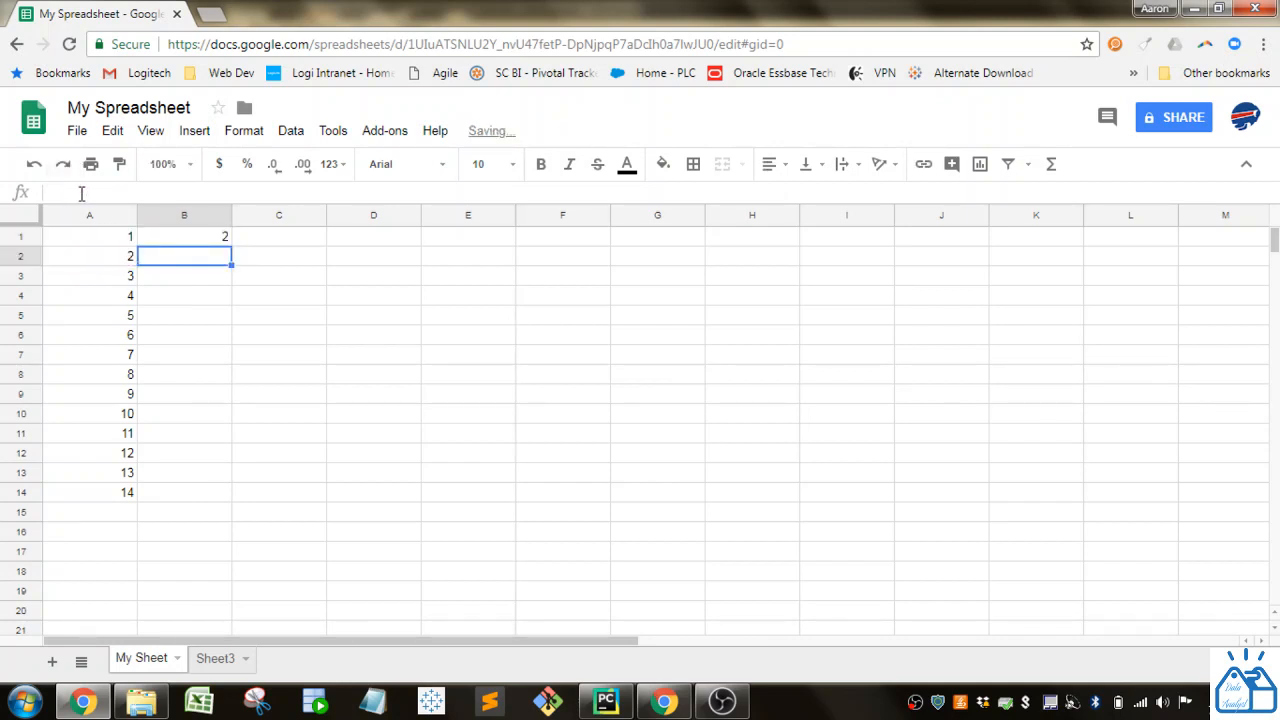
# Fill the multiplication formula from B1 down to B14, alongside the numbers in column A.
pyautogui.click(222, 242)
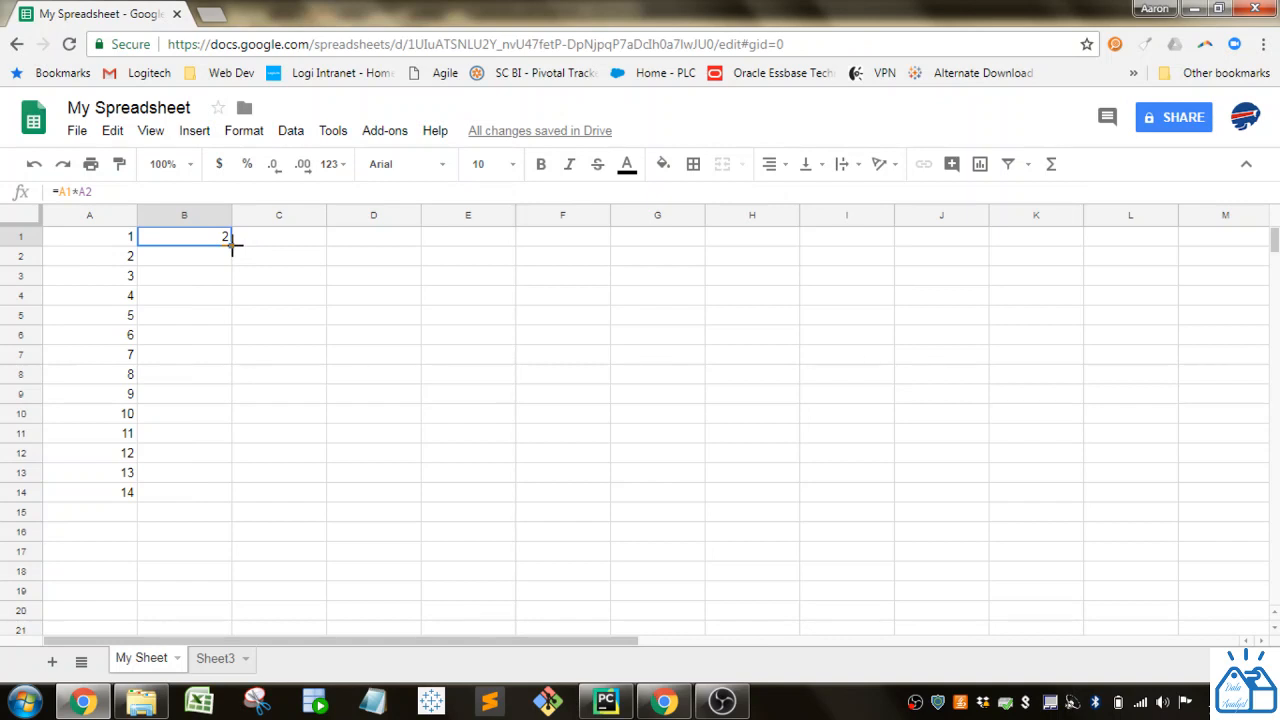
pyautogui.moveTo(231, 248); pyautogui.dragTo(212, 495)
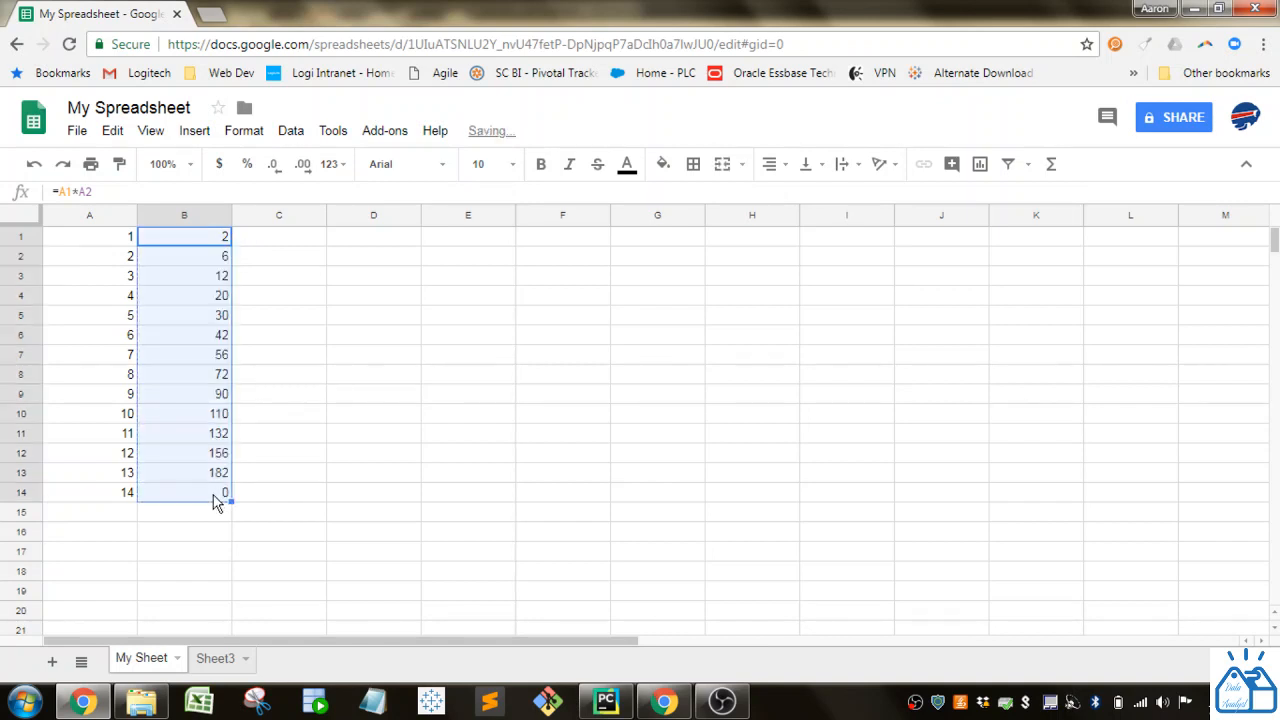
# Inspect the copied formulas in B2, B3 and B14 to see which column A cells each one references.
pyautogui.click(212, 258)
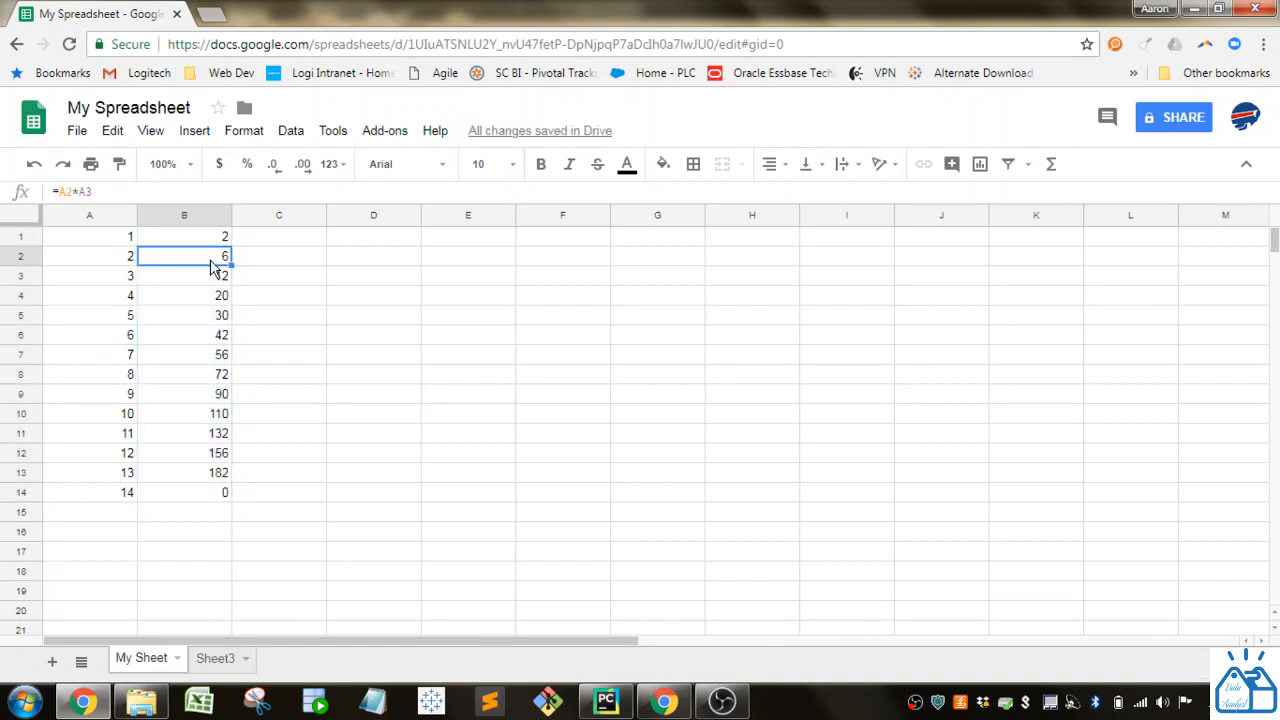
pyautogui.doubleClick(212, 260)
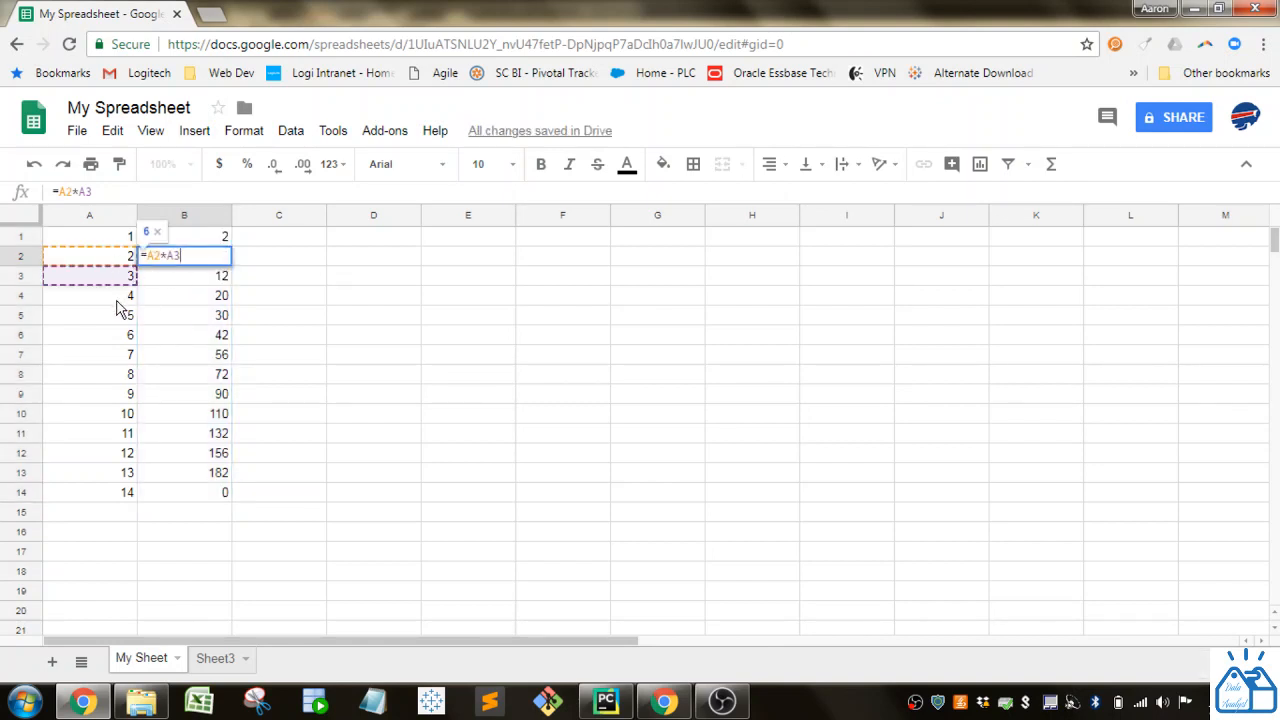
pyautogui.press('Escape')
pyautogui.click(185, 279)
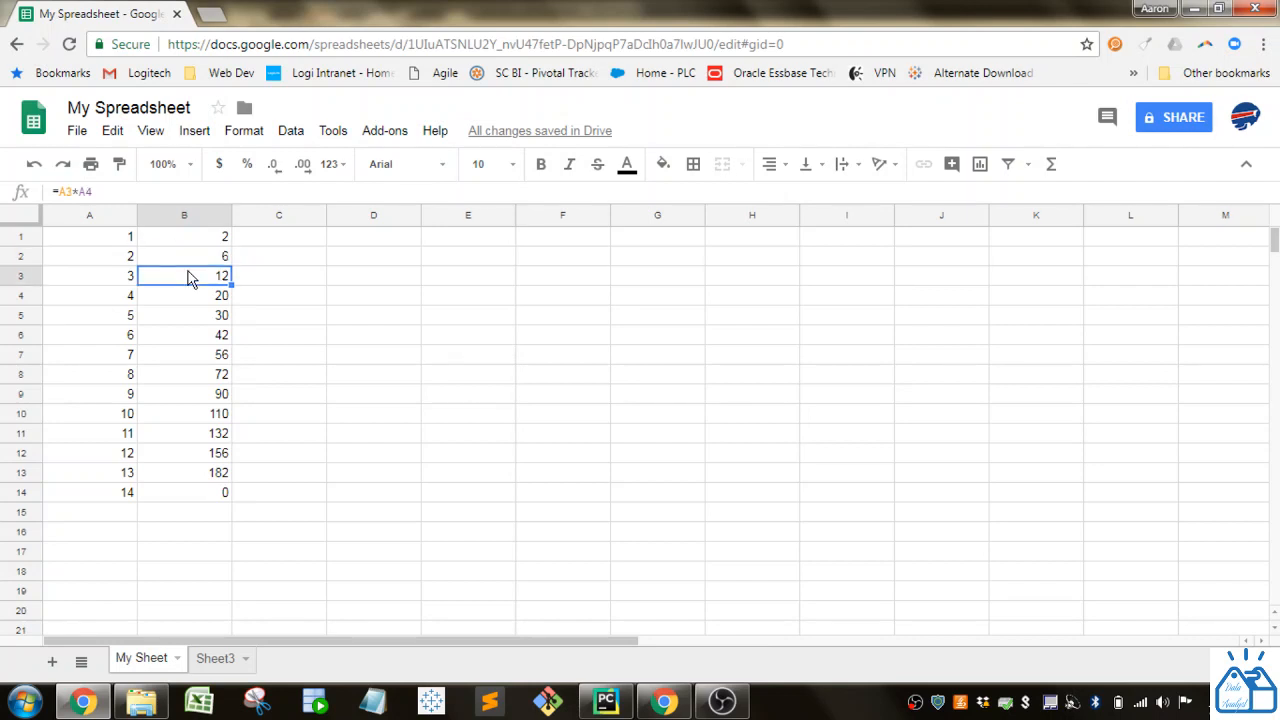
pyautogui.doubleClick(189, 275)
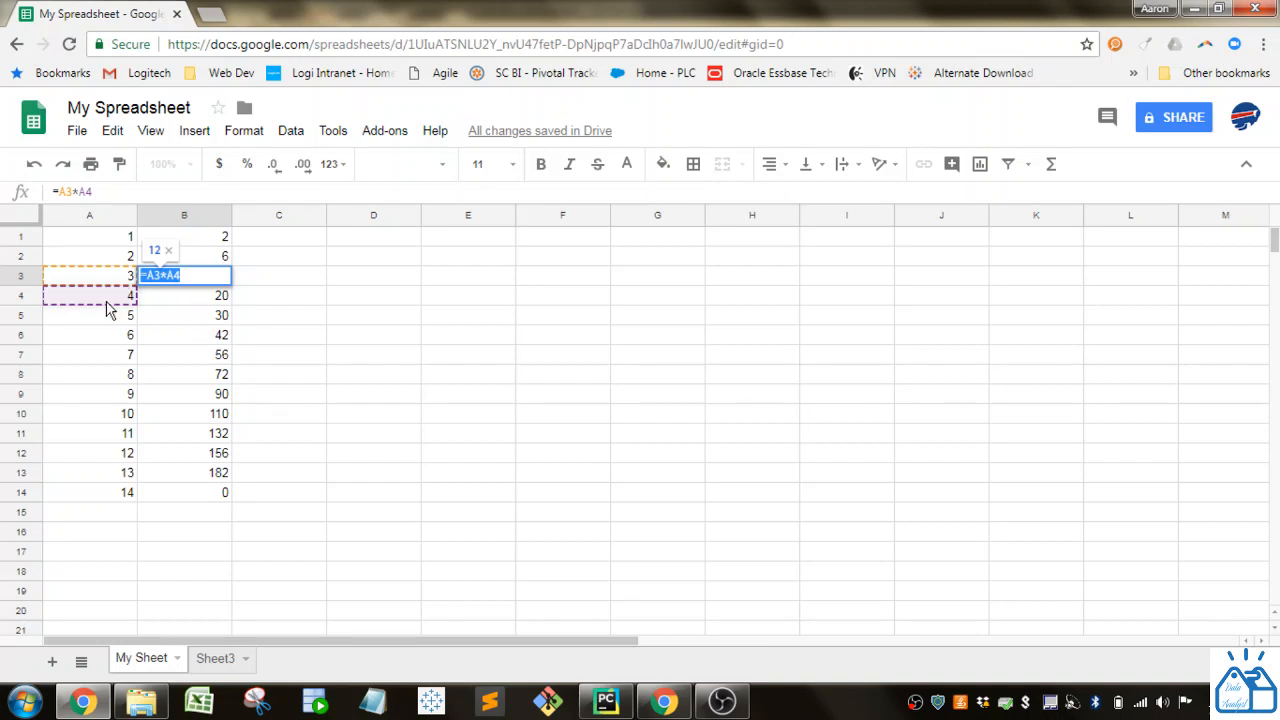
pyautogui.press('Escape')
pyautogui.doubleClick(183, 493)
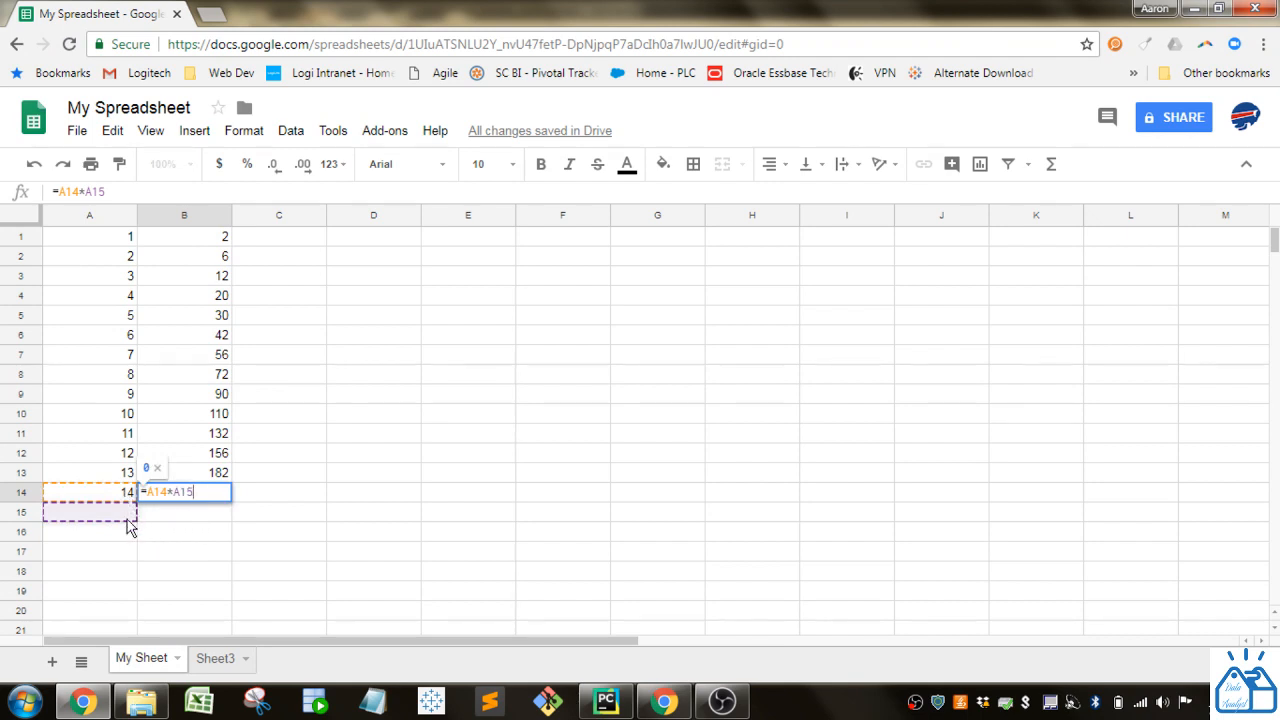
pyautogui.press('Escape')
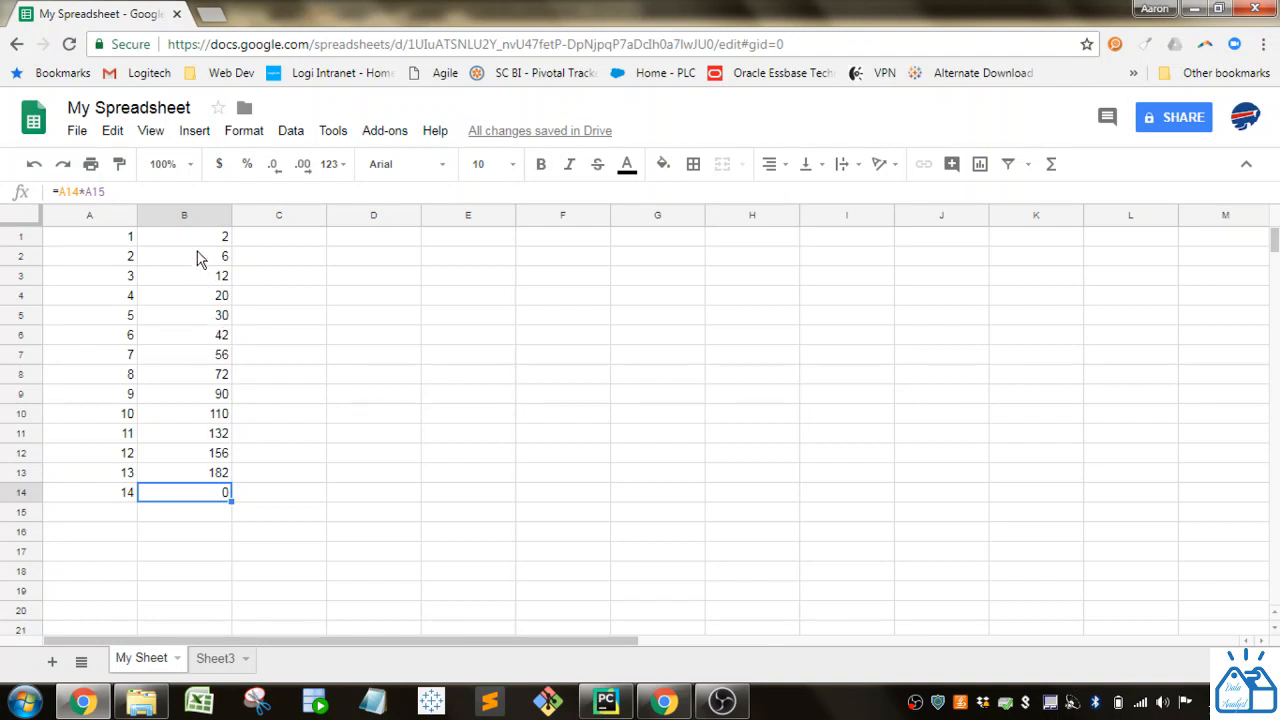
# Clear all contents of column B.
pyautogui.click(197, 216)
pyautogui.press('Delete')
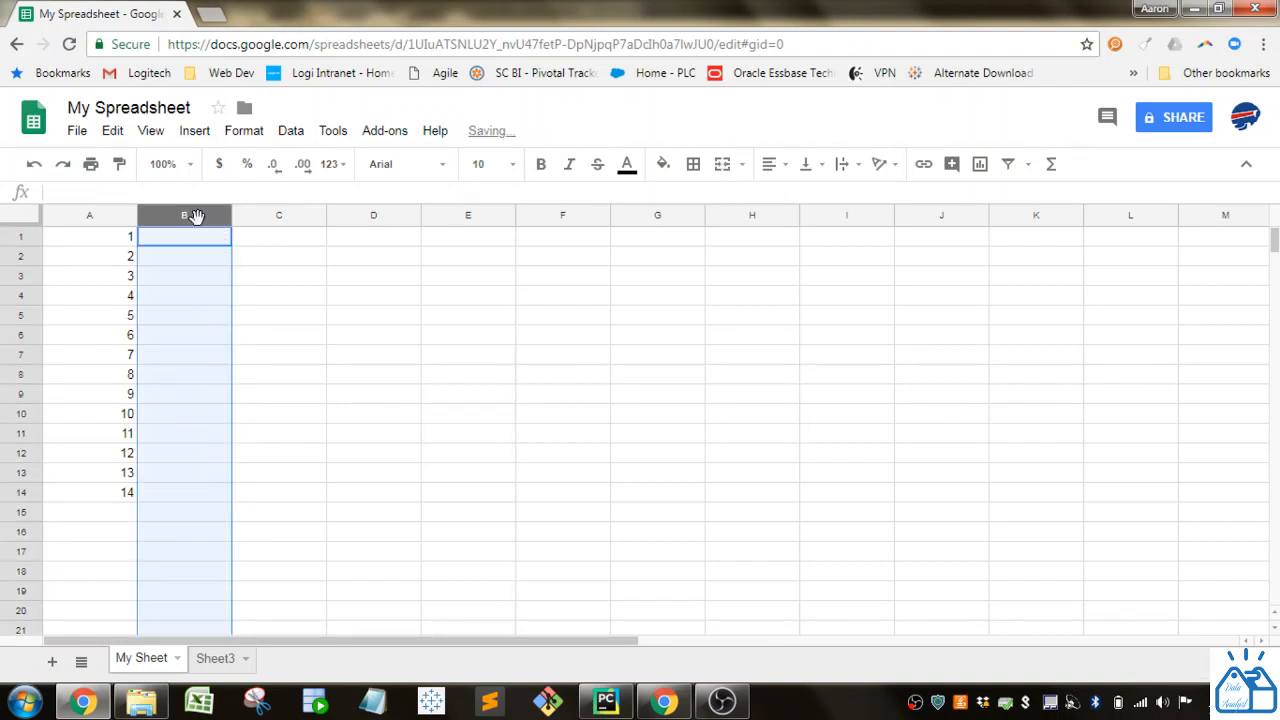
# Go to the end of column A and add 1000 more rows below row 1000.
pyautogui.click(115, 398)
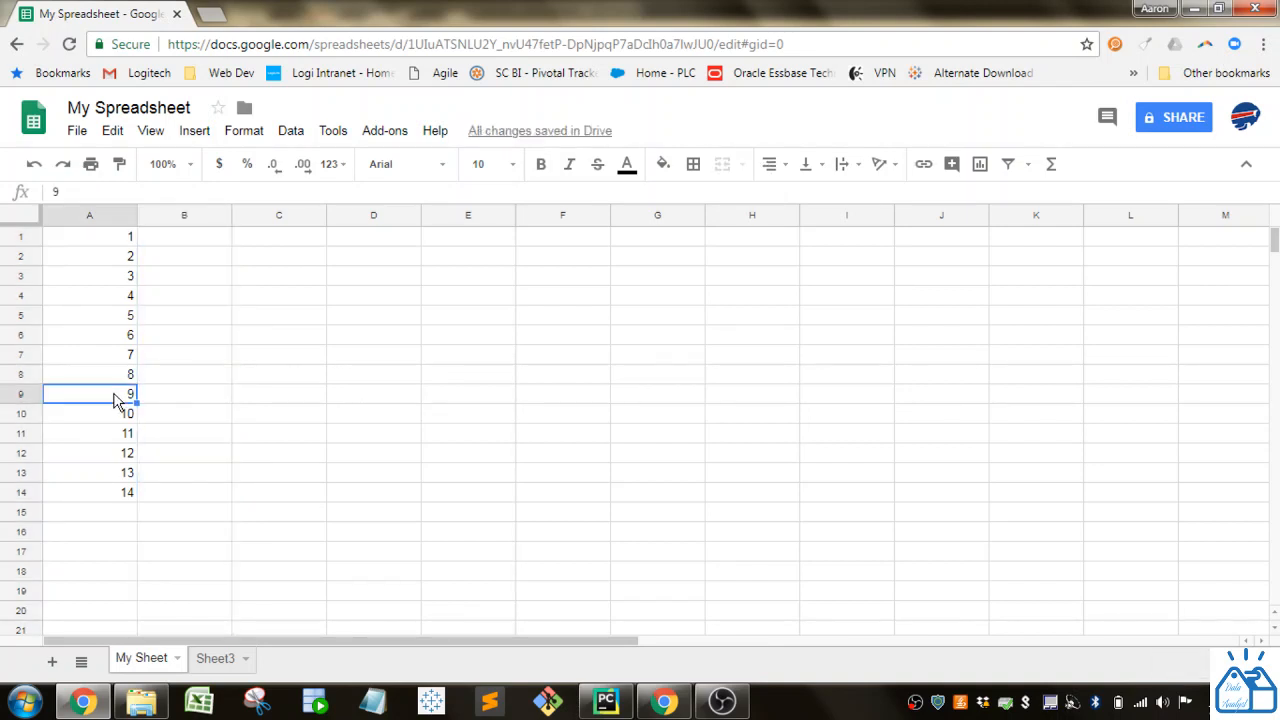
pyautogui.press('Down')
pyautogui.hotkey('ctrl', 'Down')
pyautogui.hotkey('ctrl', 'Down')
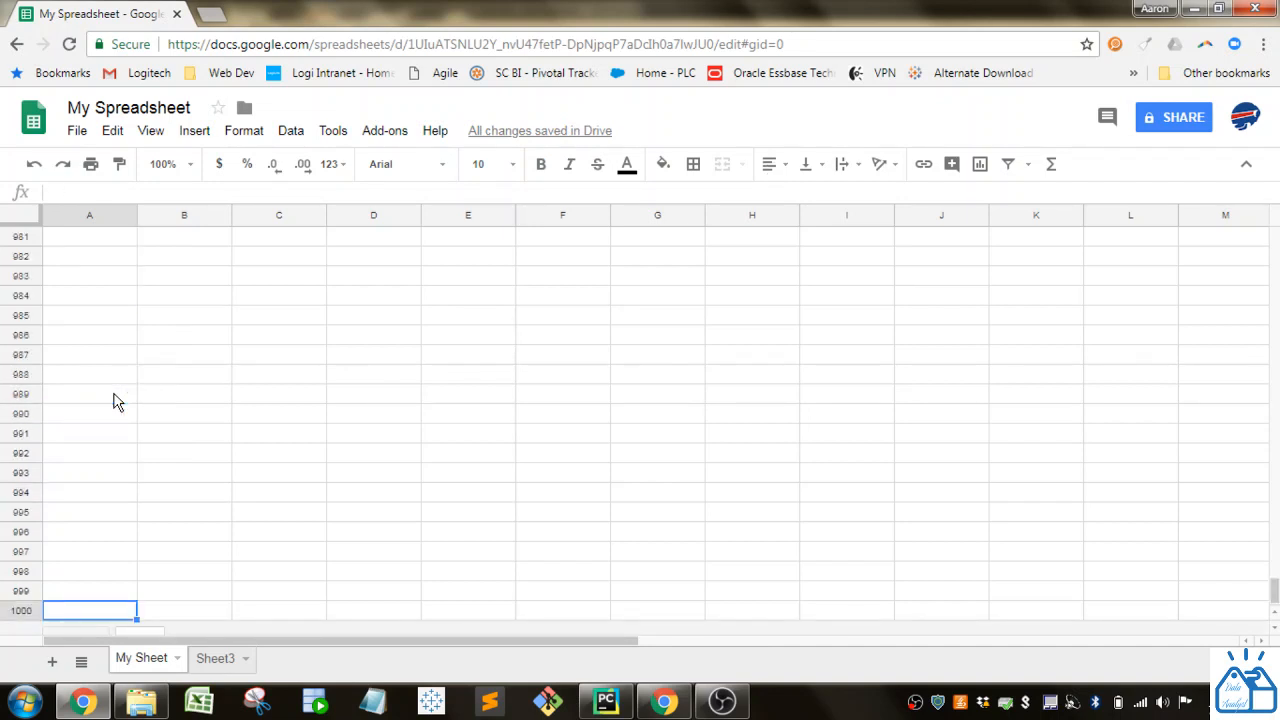
pyautogui.scroll(-1, 113, 400)
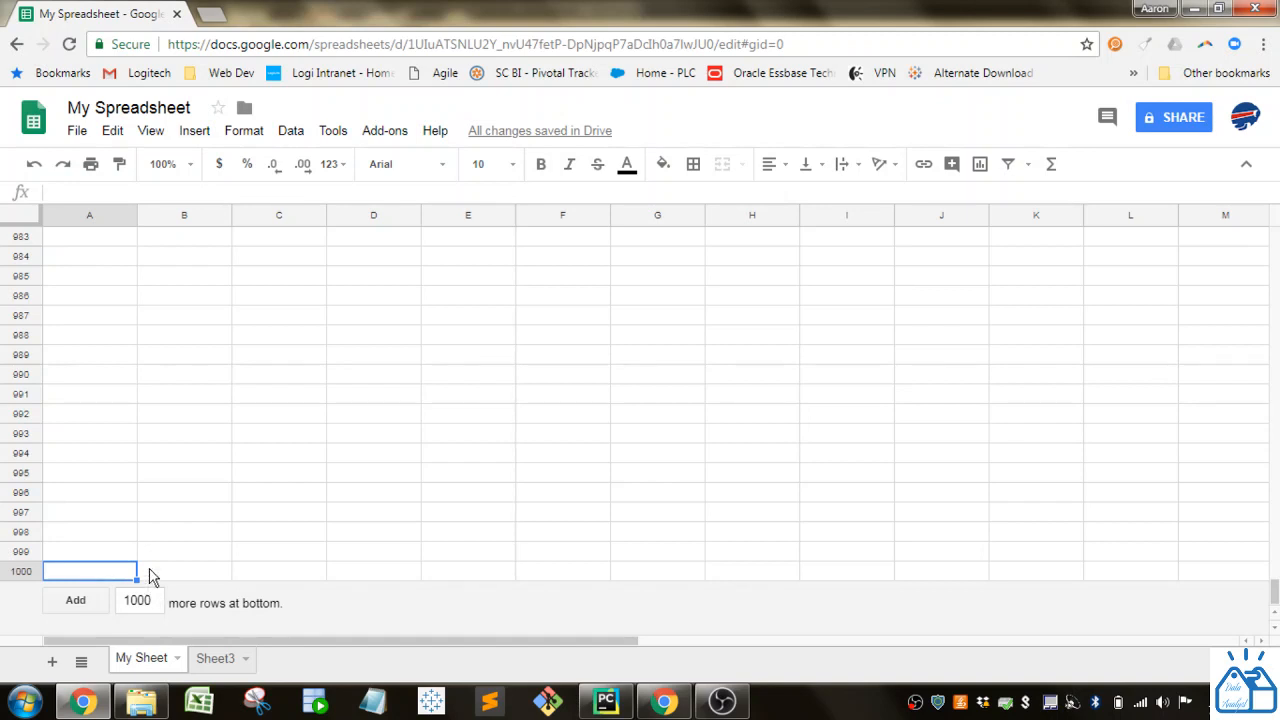
pyautogui.click(155, 600)
pyautogui.moveTo(155, 600); pyautogui.dragTo(126, 600)
pyautogui.click(78, 600)
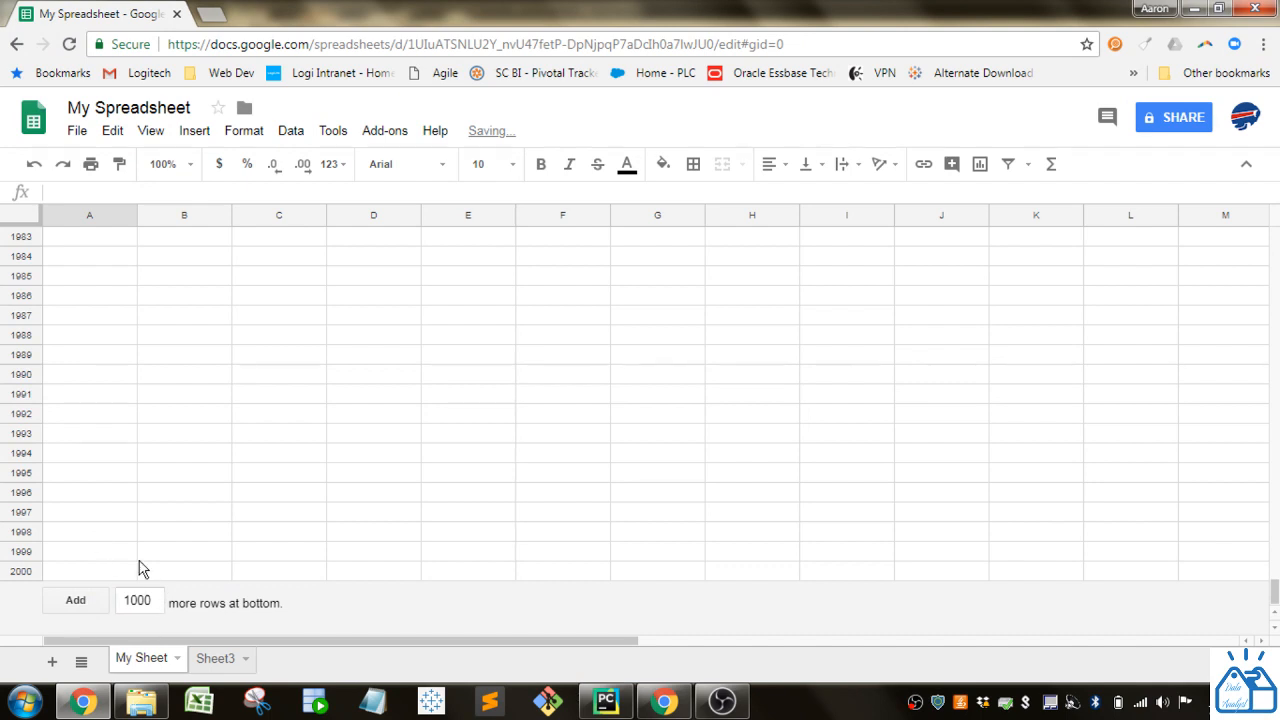
# Select a cell in column A among the added rows and jump back up to cell A1.
pyautogui.click(119, 520)
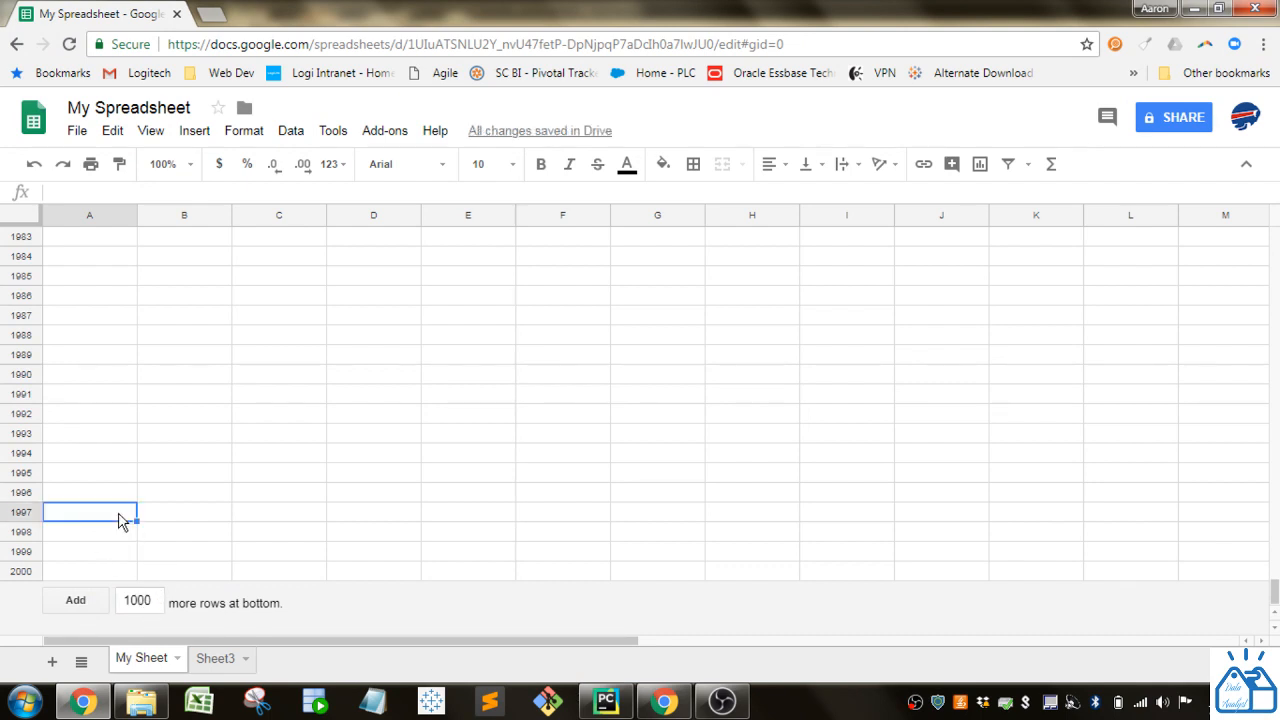
pyautogui.hotkey('ctrl', 'Up')
pyautogui.hotkey('ctrl', 'Up')
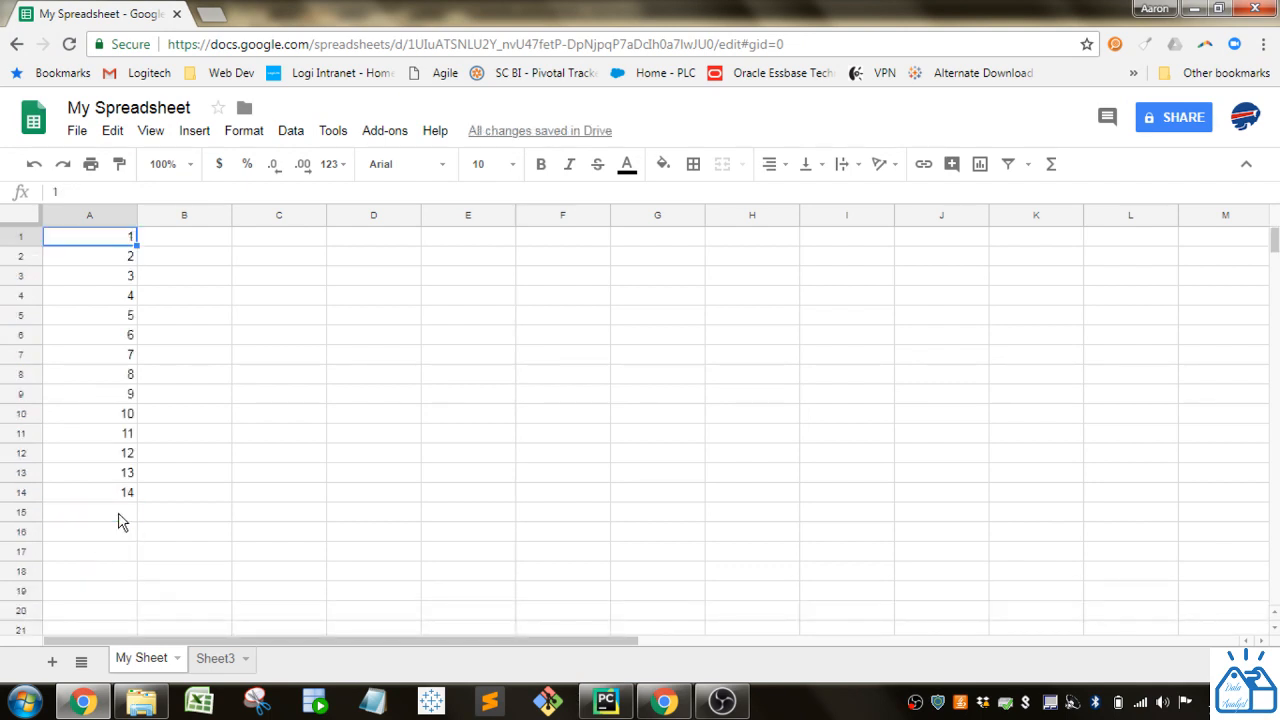